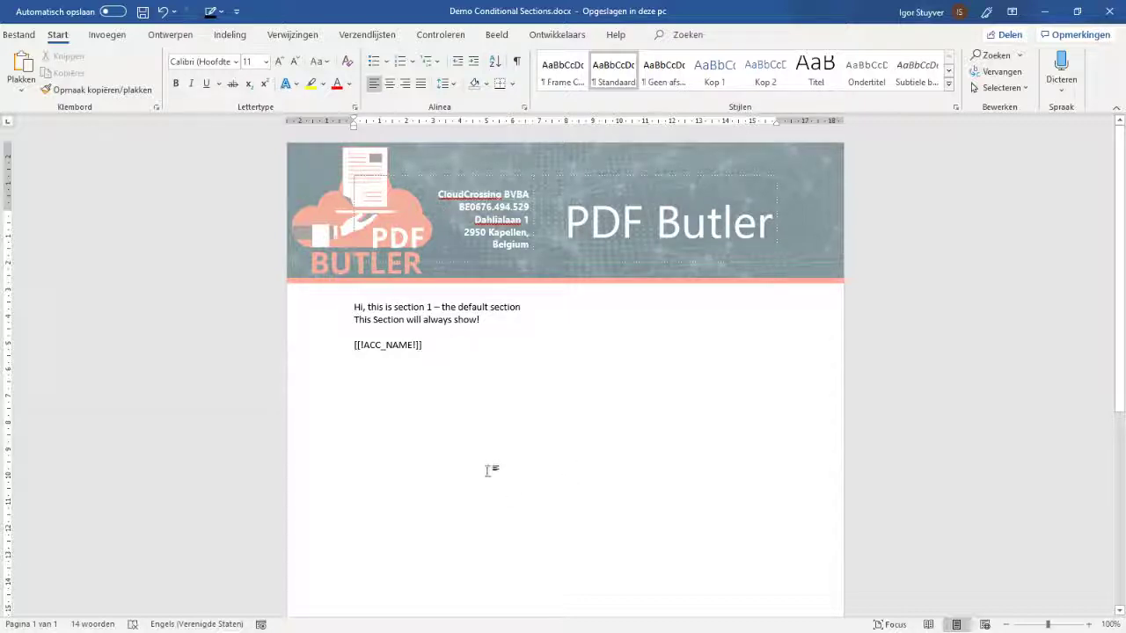
- Place the insertion point right after the [[!ACC_NAME!]] placeholder, undoing a stray empty line
scroll(490, 467, "down", 5)
scroll(486, 452, "up", 5)
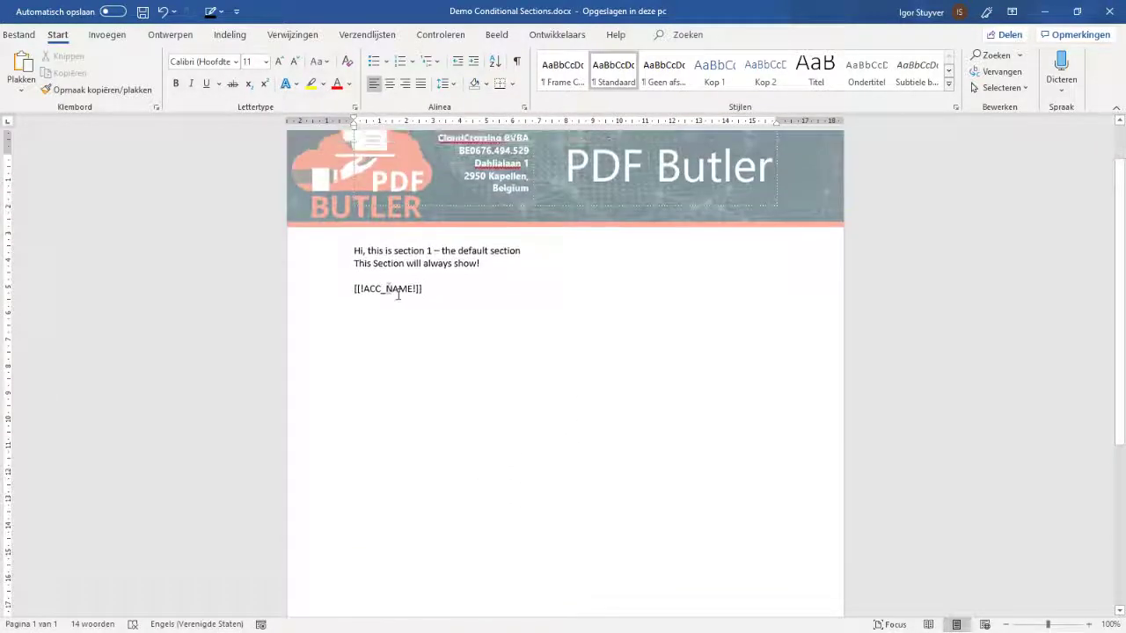
left_click_drag(371, 290, 420, 290)
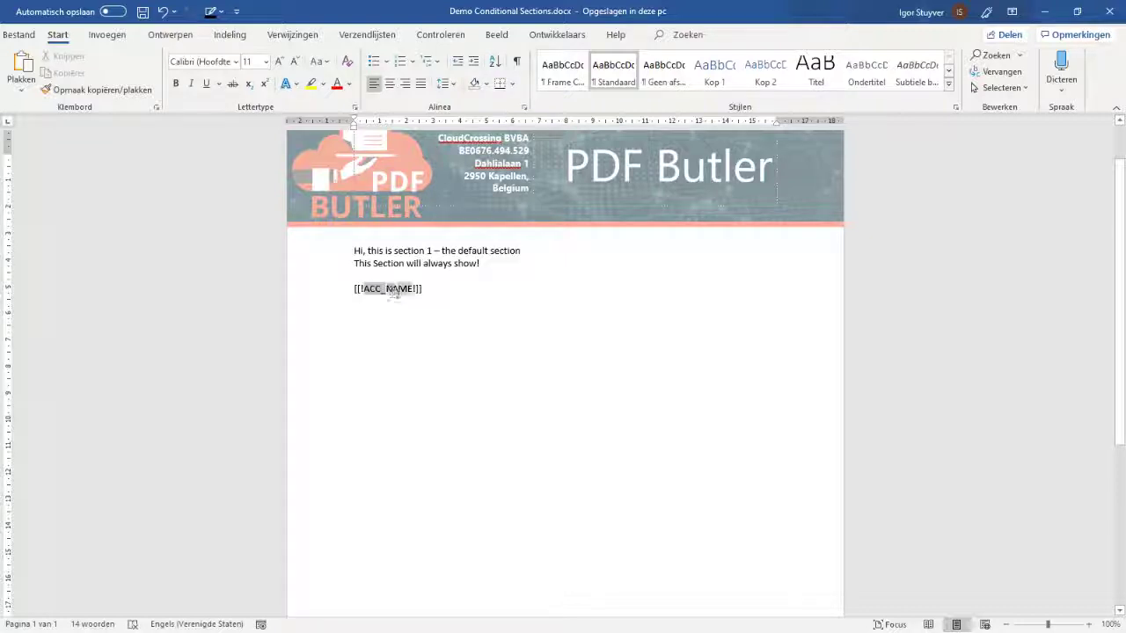
left_click(462, 289)
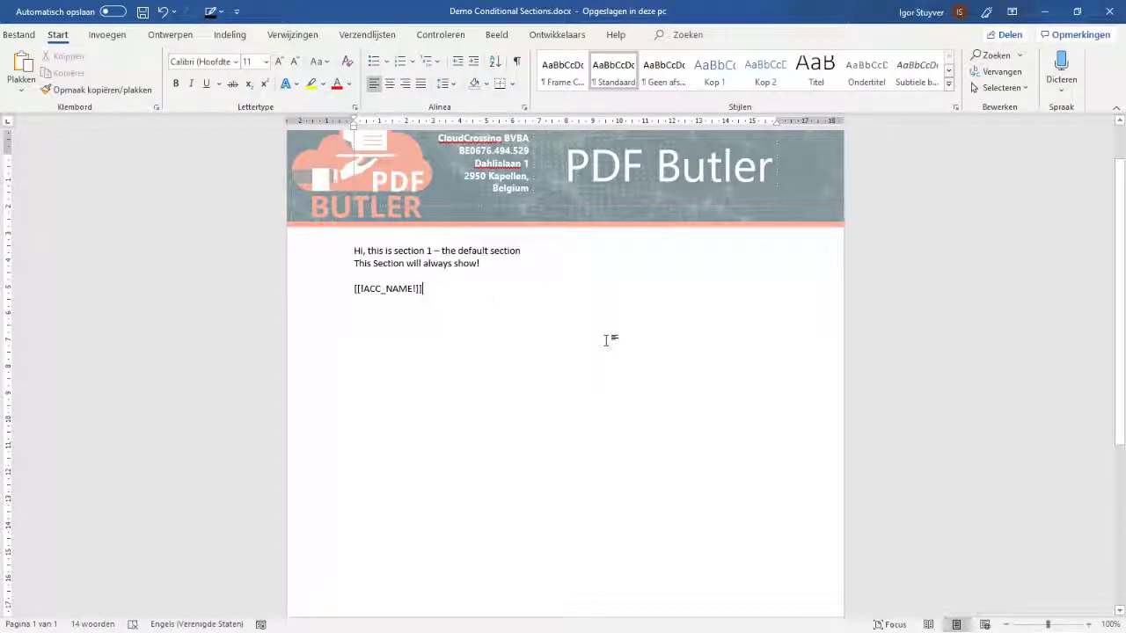
key("Return")
key("ctrl+z")
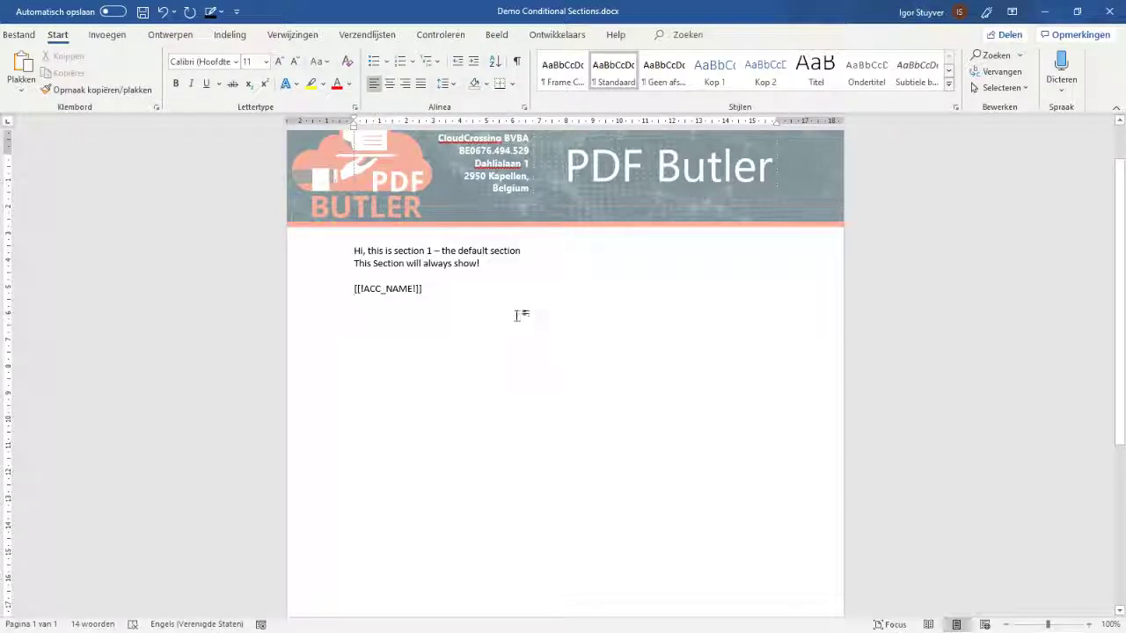
scroll(557, 316, "up", 2)
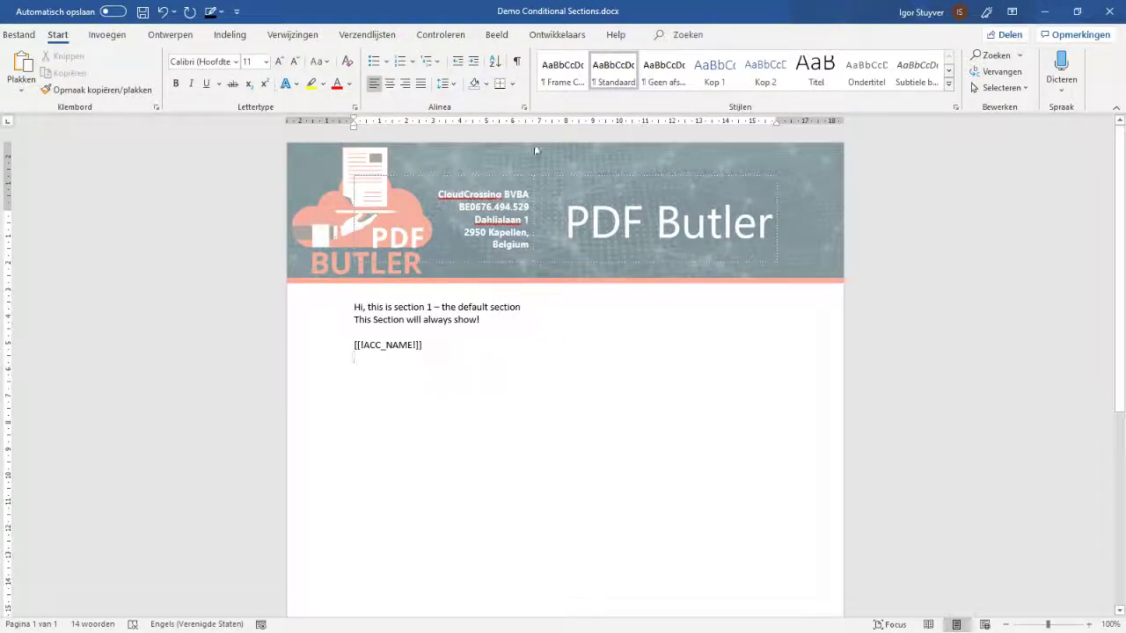
- Show formatting marks and insert a next-page section break after the placeholder
left_click(518, 62)
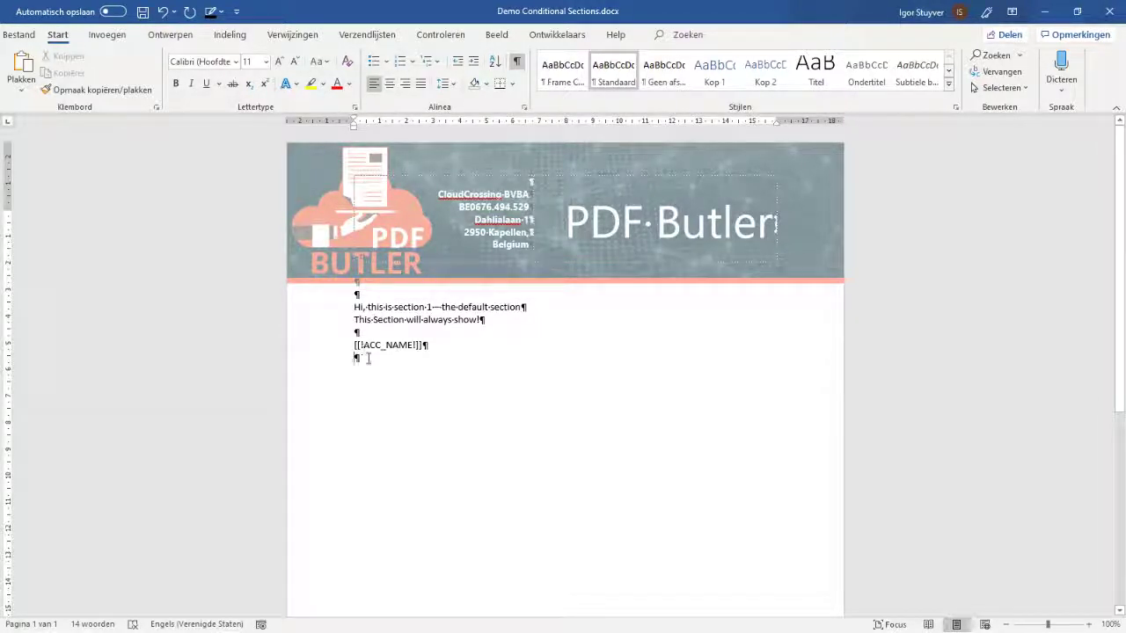
left_click(231, 37)
left_click(216, 57)
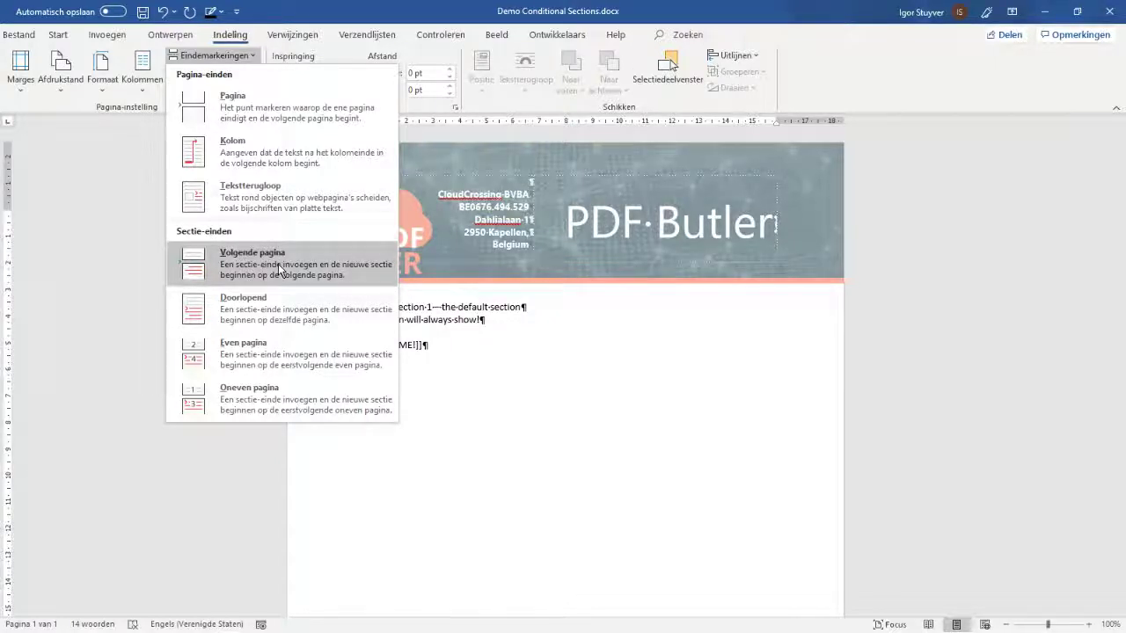
left_click(266, 259)
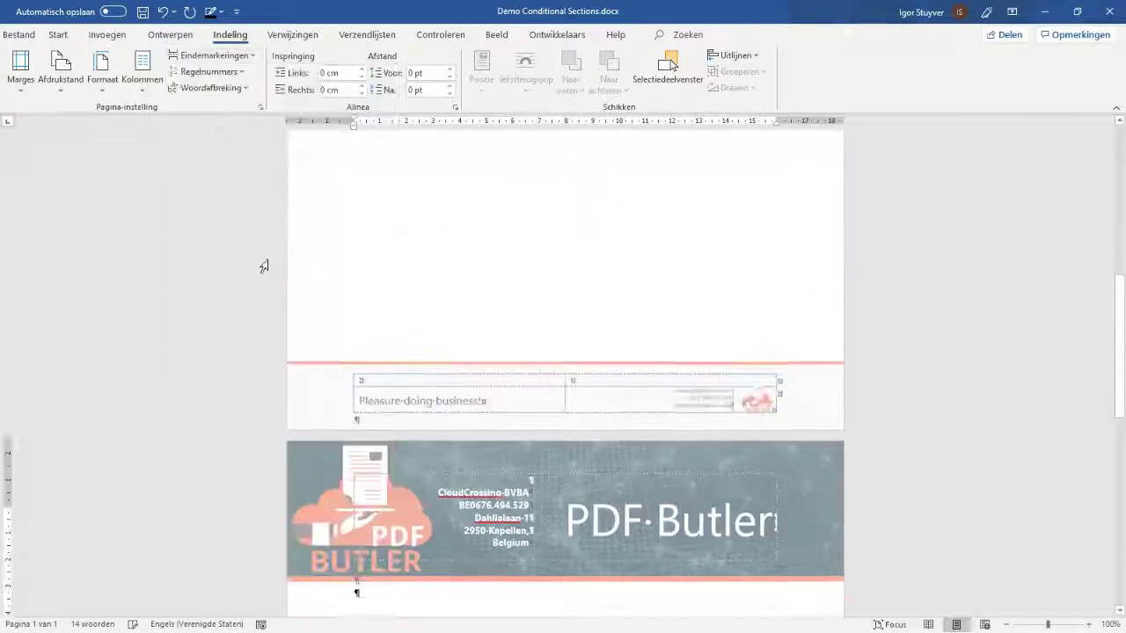
scroll(457, 280, "down", 2)
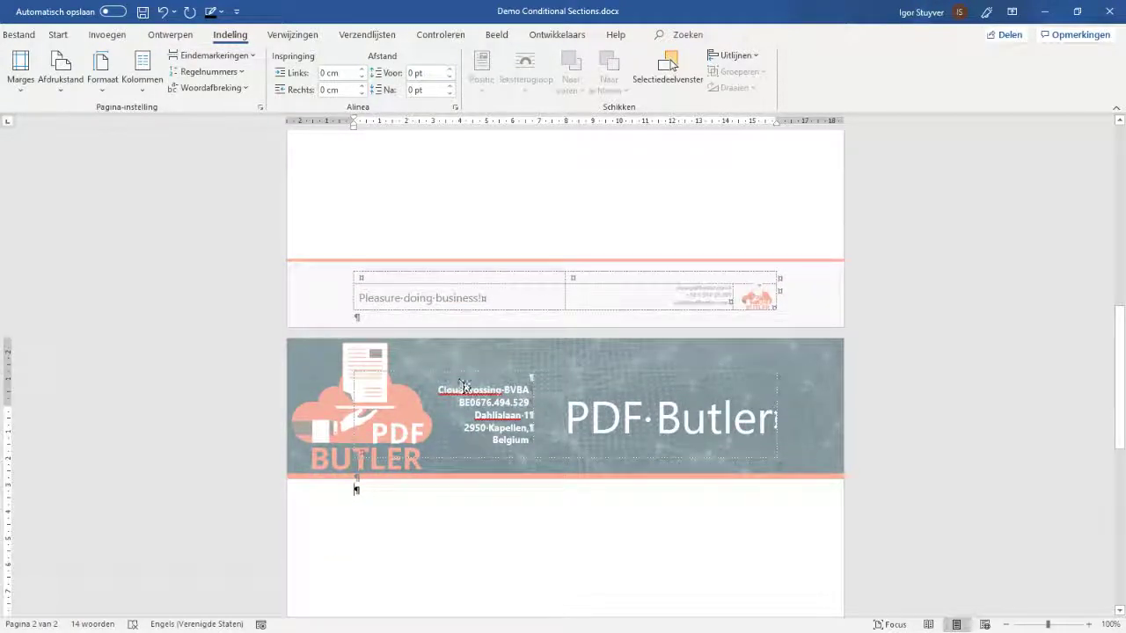
scroll(604, 242, "up", 3)
scroll(605, 241, "up", 5)
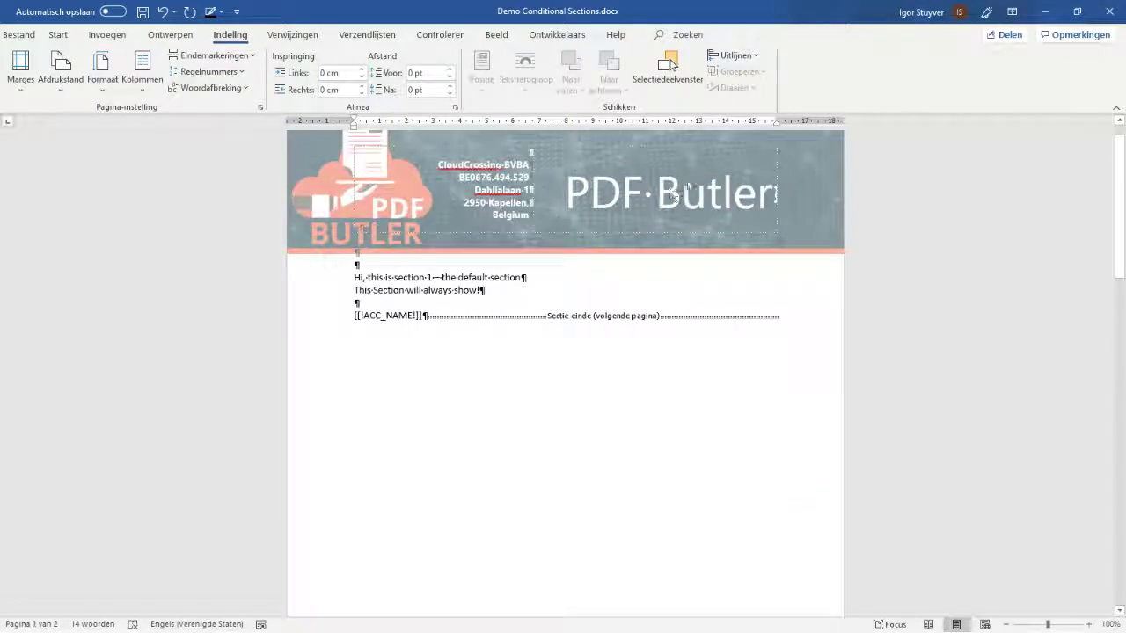
scroll(704, 195, "down", 1)
scroll(704, 197, "down", 8)
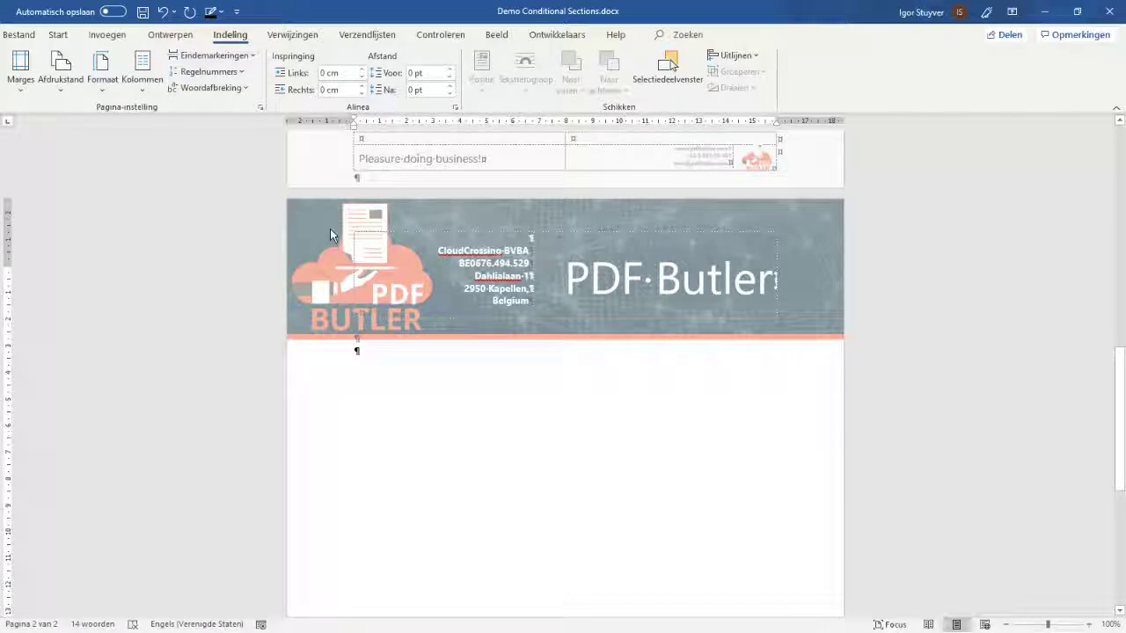
- Unlink the page 2 header from section 1 and change its title from PDF Butler to 'Section 2'
left_click(338, 244)
double_click(338, 246)
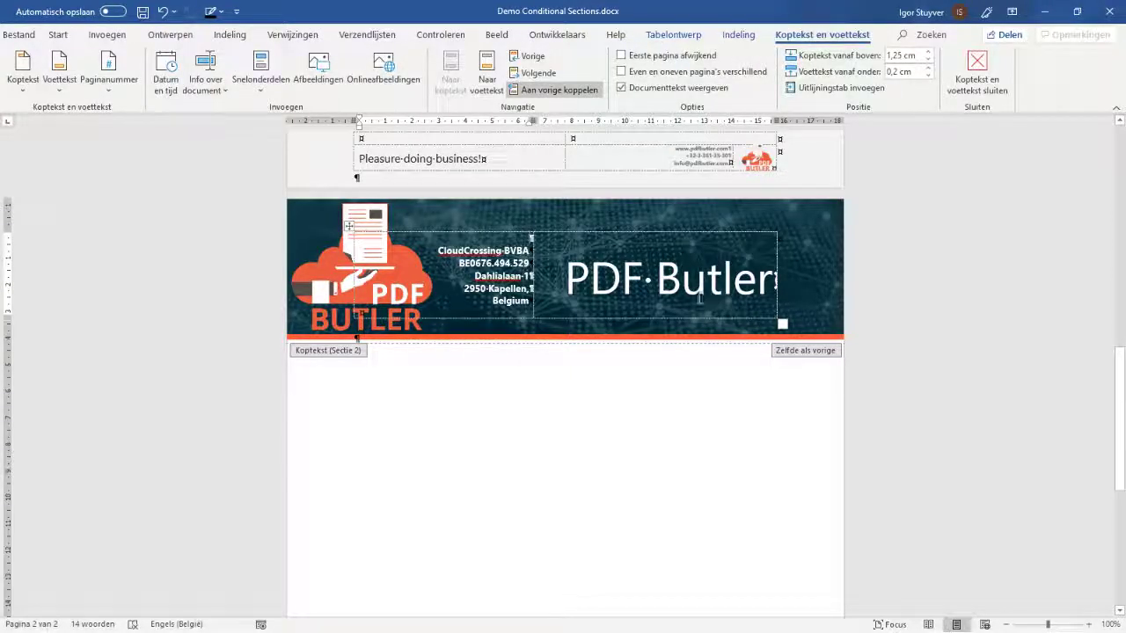
left_click(531, 91)
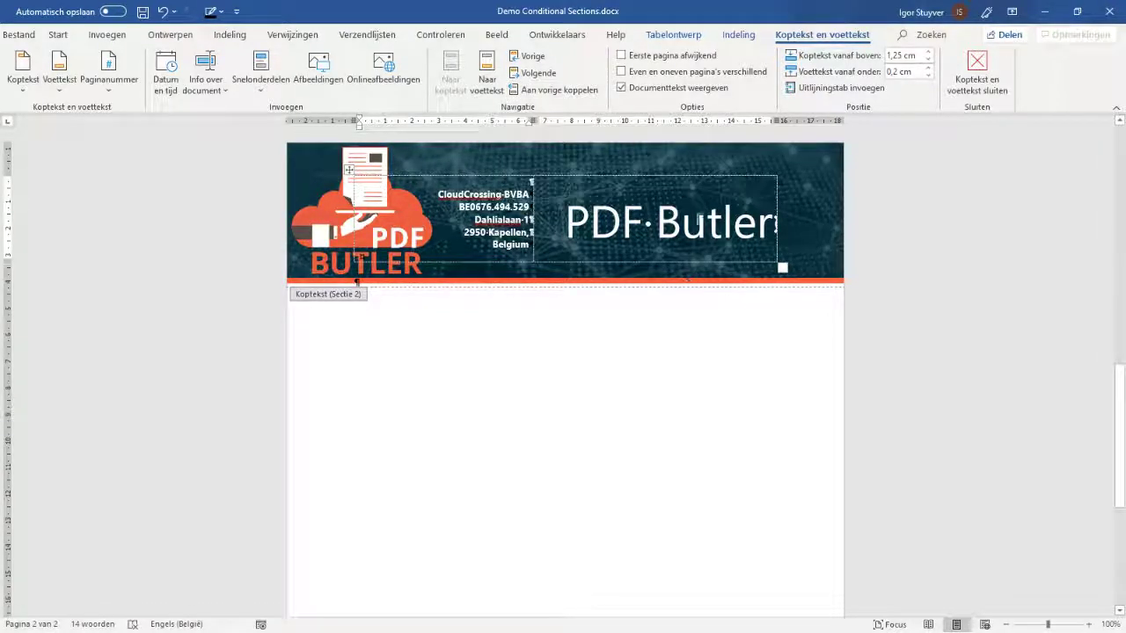
left_click_drag(603, 203, 689, 218)
type("Sec")
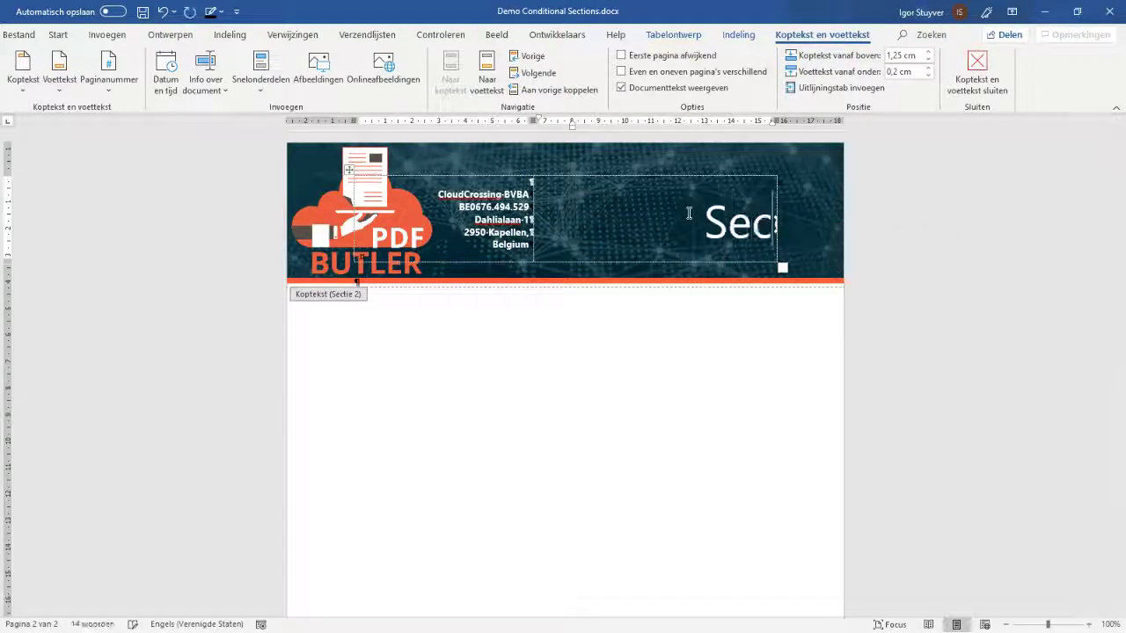
type("tion 2")
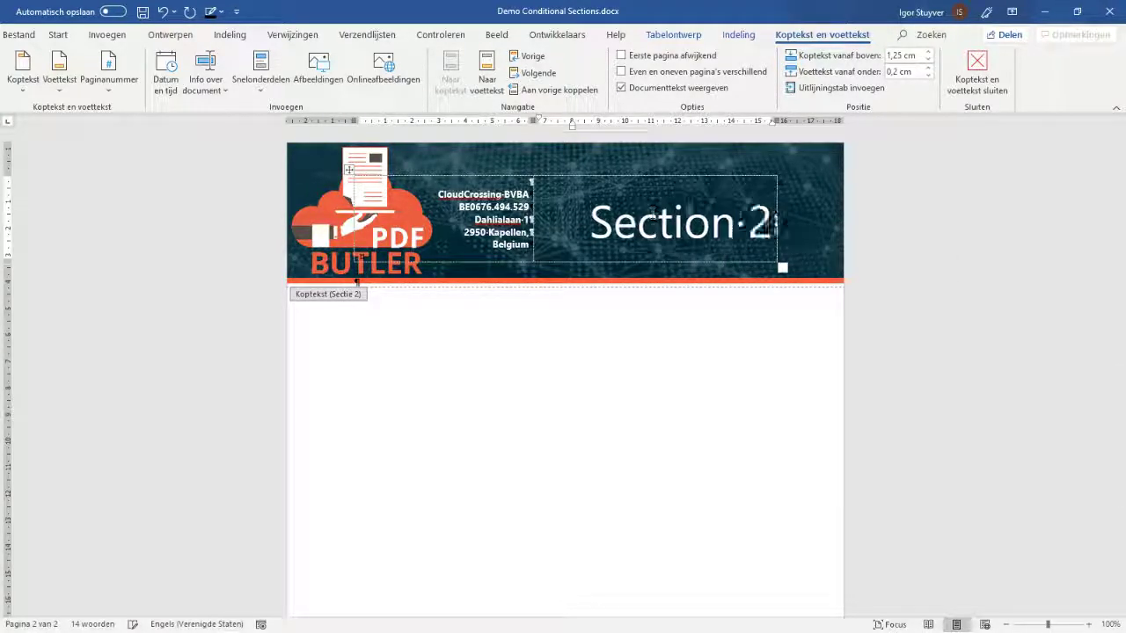
double_click(500, 373)
scroll(502, 373, "up", 8)
scroll(568, 375, "up", 10)
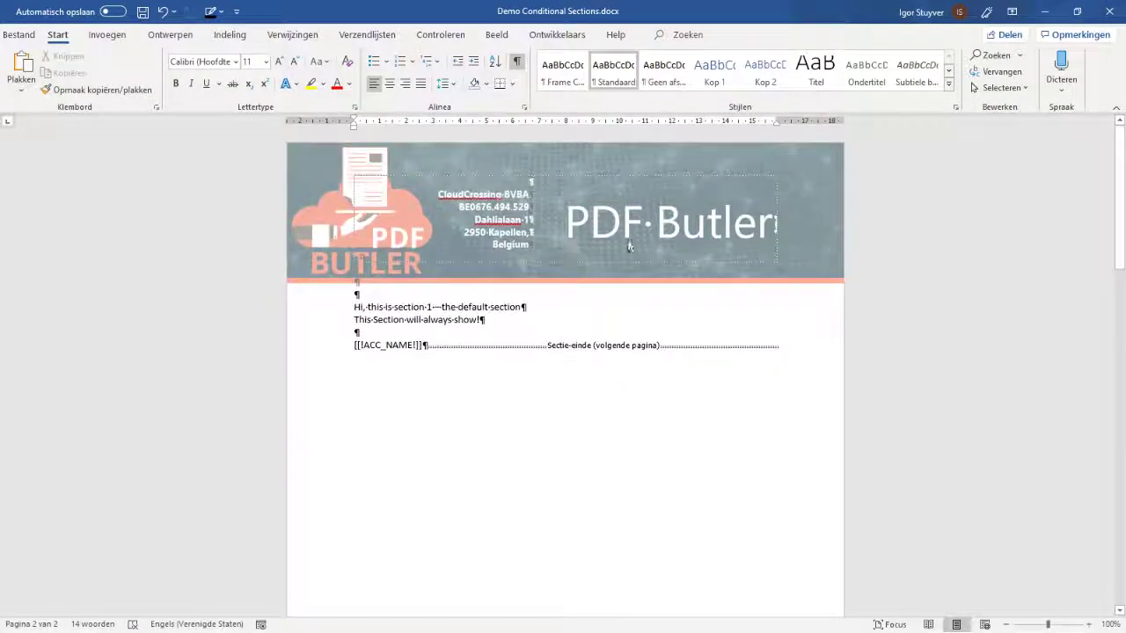
scroll(654, 234, "down", 10)
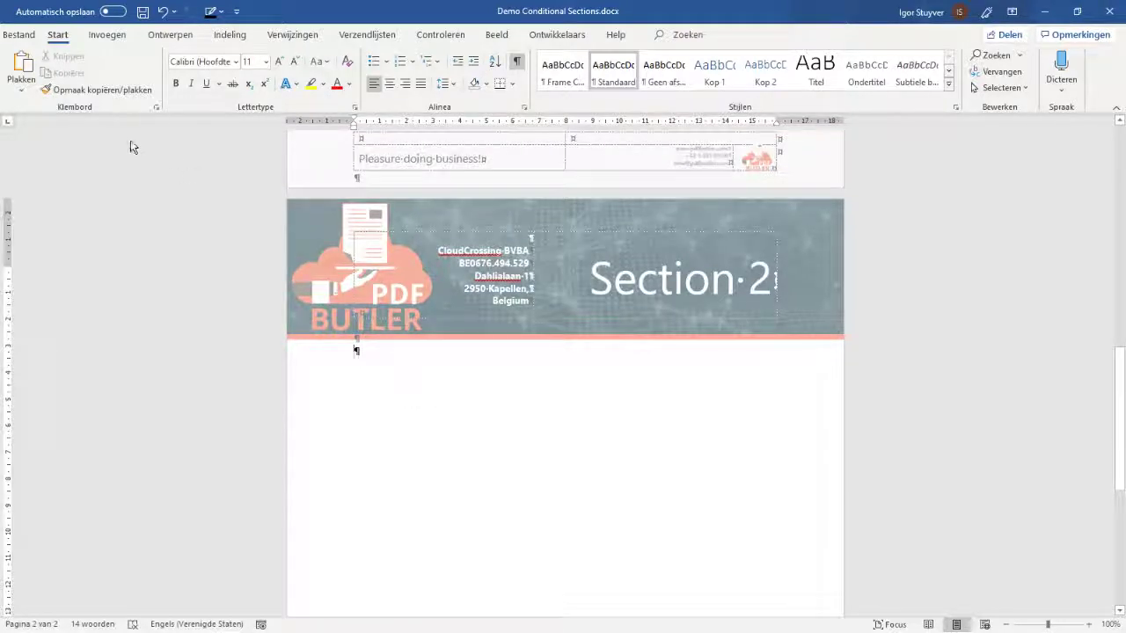
left_click(215, 37)
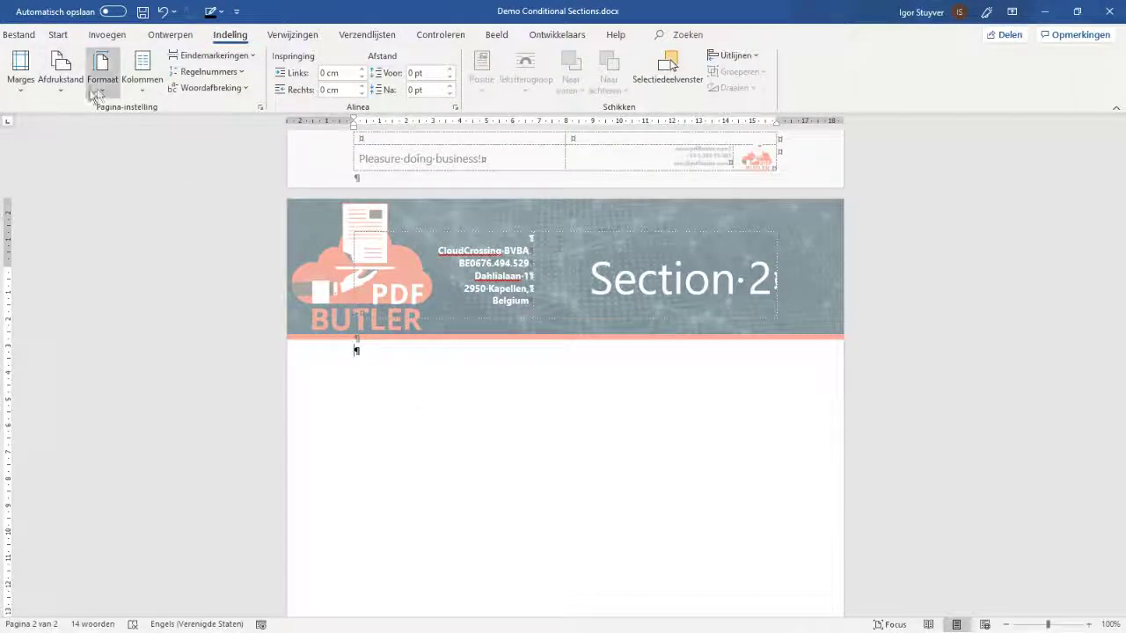
left_click(62, 91)
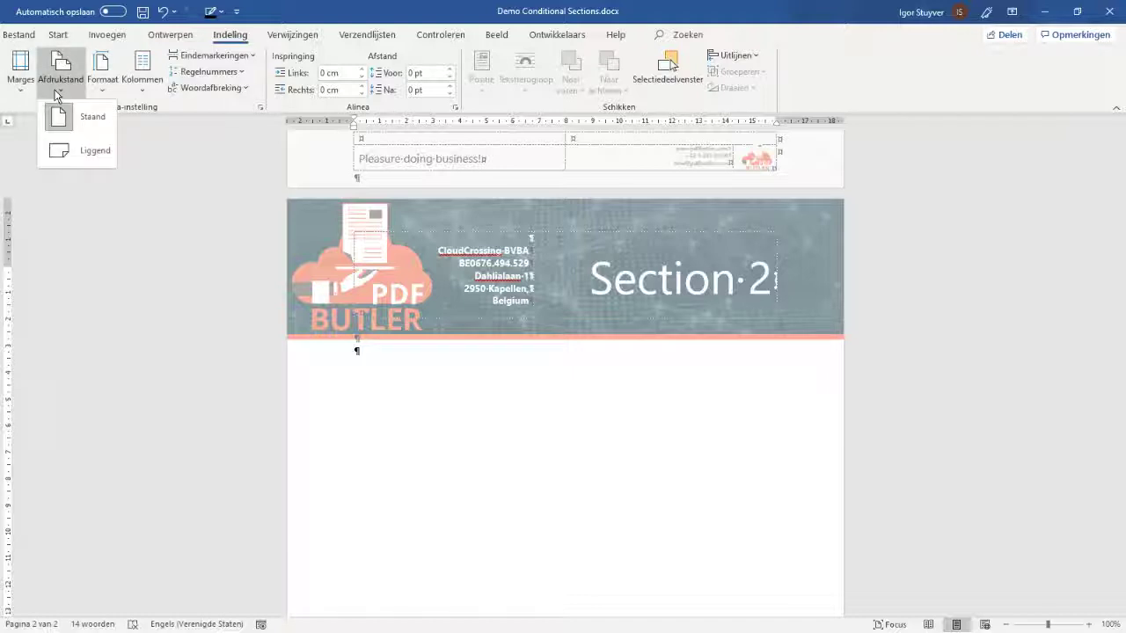
left_click(94, 159)
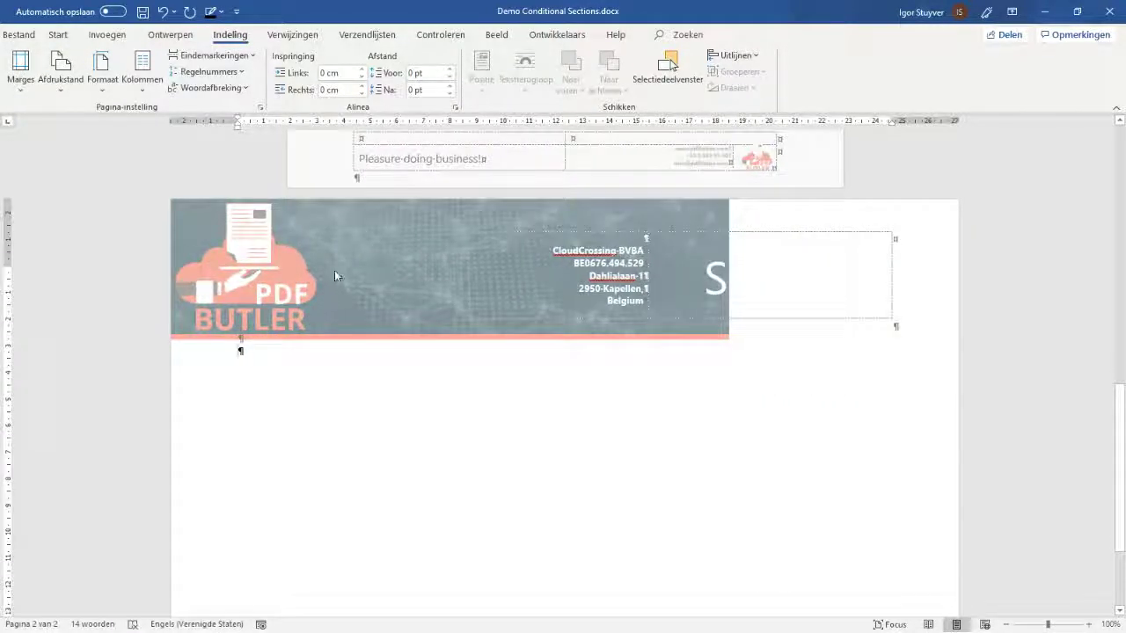
scroll(334, 270, "up", 2)
scroll(214, 349, "up", 2)
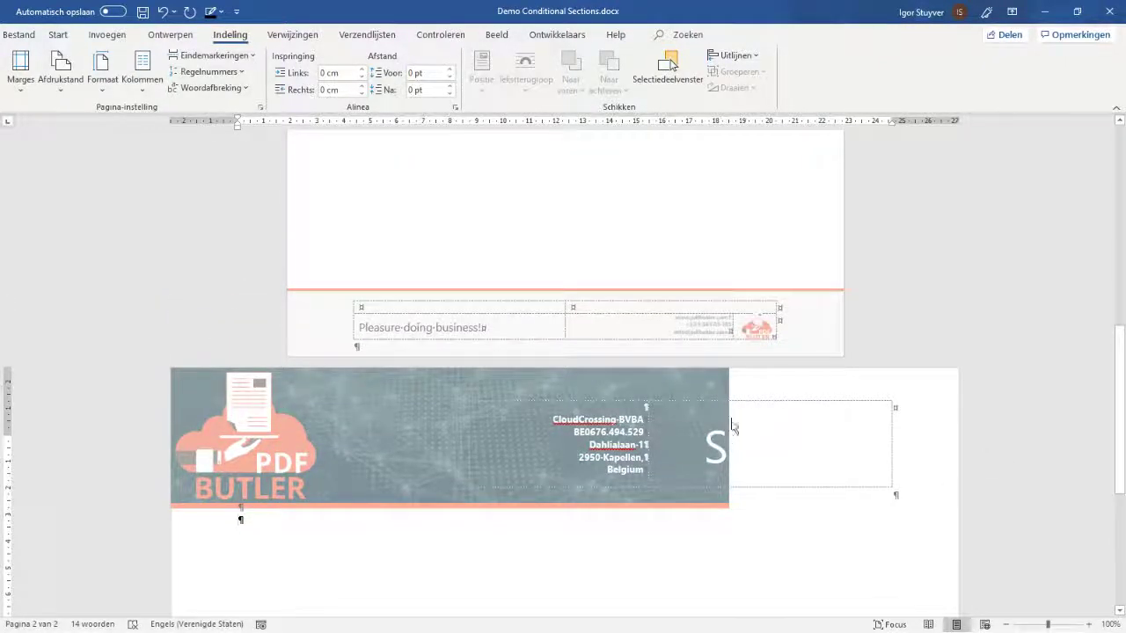
scroll(730, 427, "up", 3)
scroll(730, 425, "down", 5)
scroll(730, 421, "down", 6)
scroll(729, 420, "up", 12)
scroll(238, 535, "down", 4)
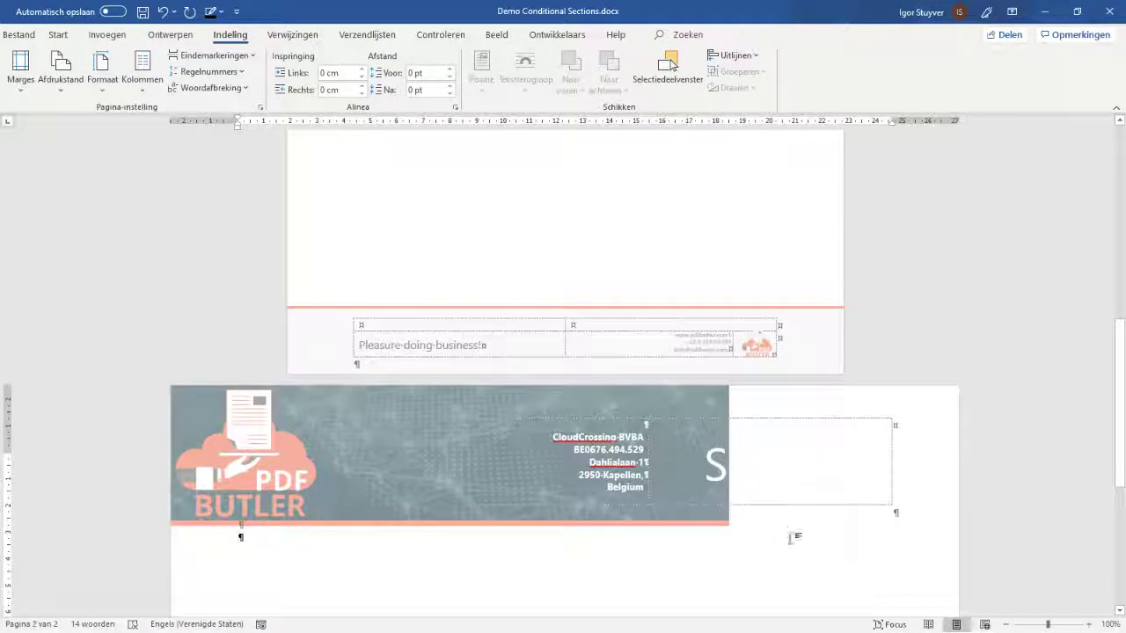
left_click(103, 86)
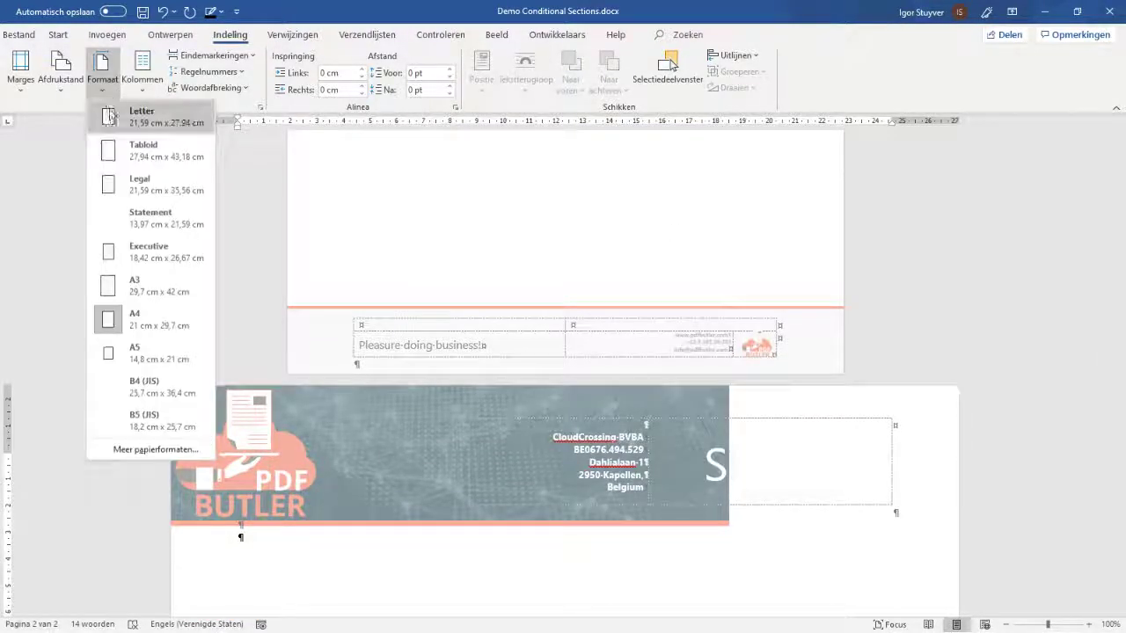
left_click(60, 70)
left_click(75, 123)
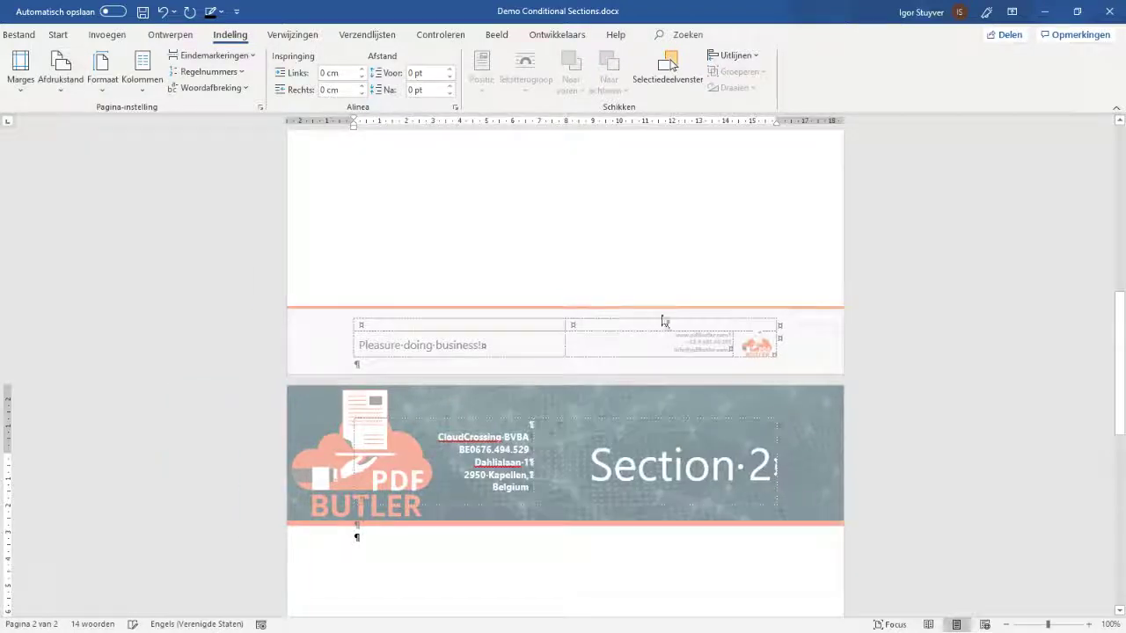
scroll(661, 320, "down", 3)
scroll(354, 396, "down", 1)
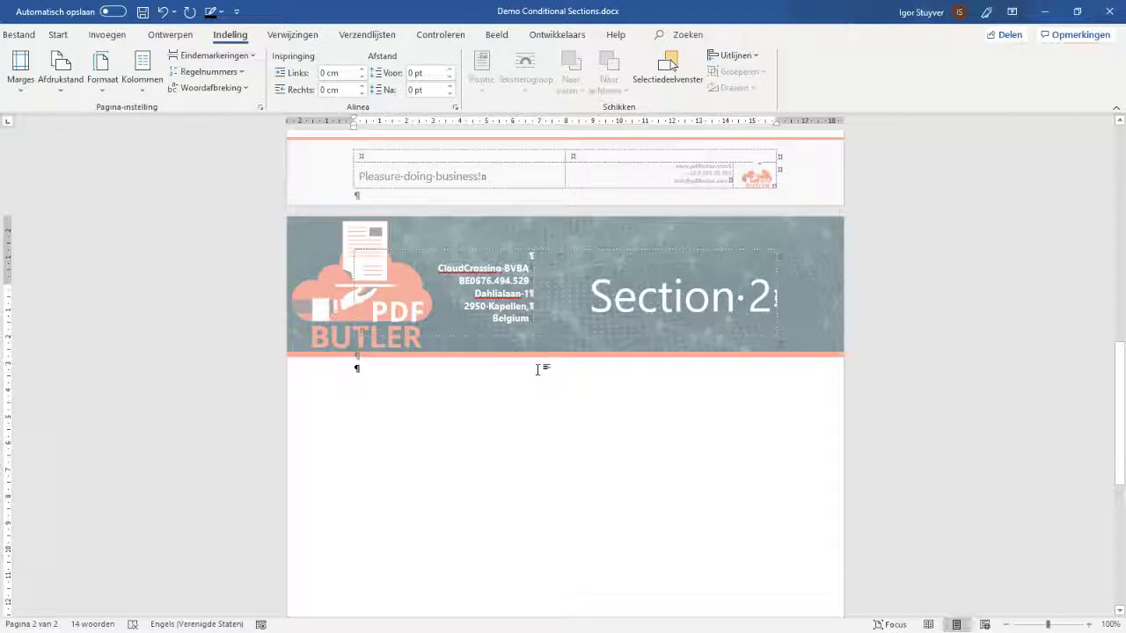
- Add a [[!SECTION2!]] field and the line 'Hi, this is section 2, only show this when the customer is a new customer'
scroll(1012, 432, "down", 4)
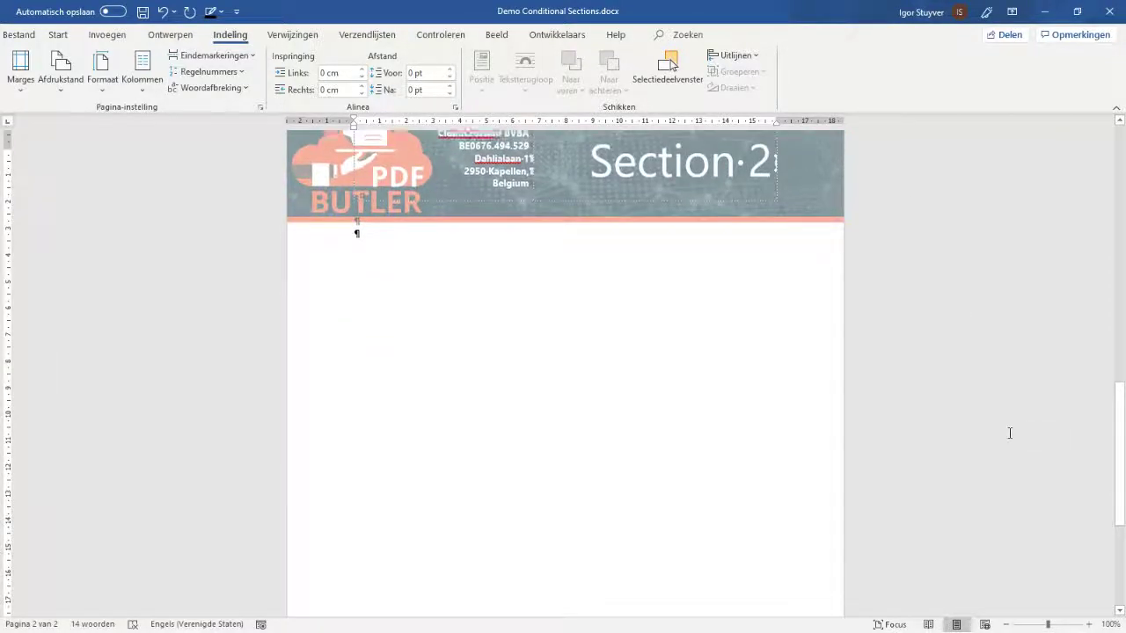
scroll(1010, 433, "down", 8)
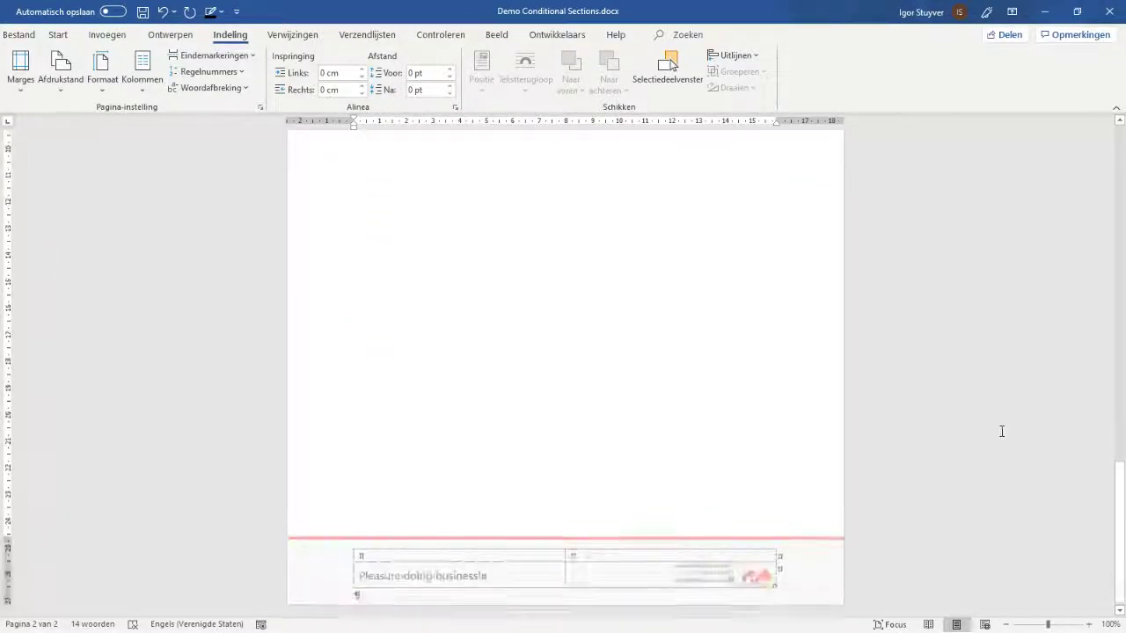
scroll(1002, 431, "down", 8)
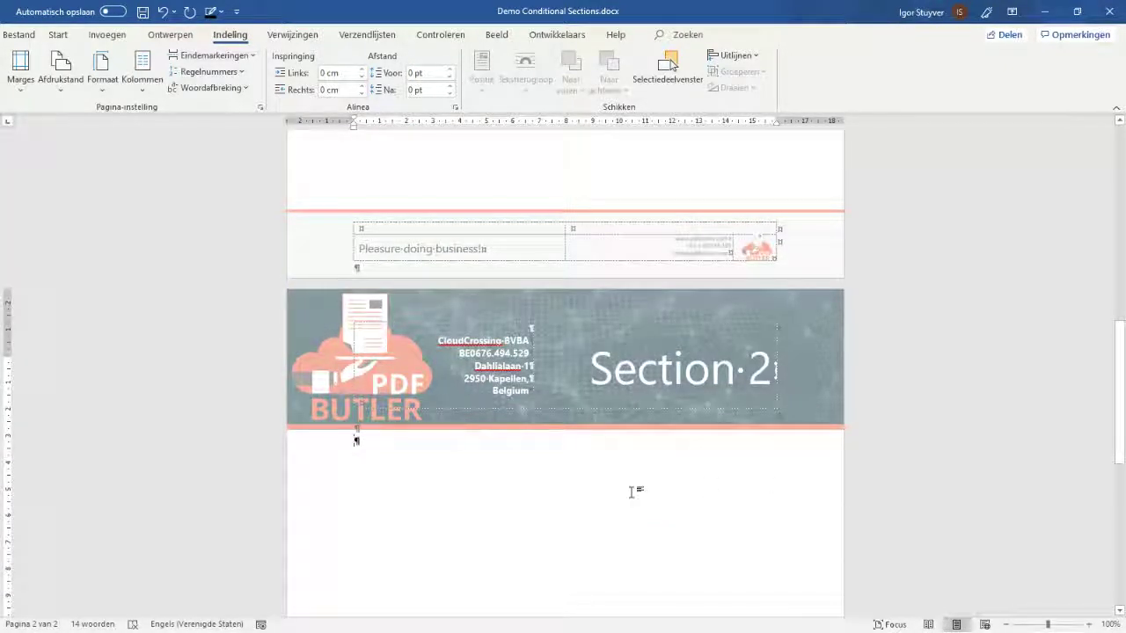
key("Return")
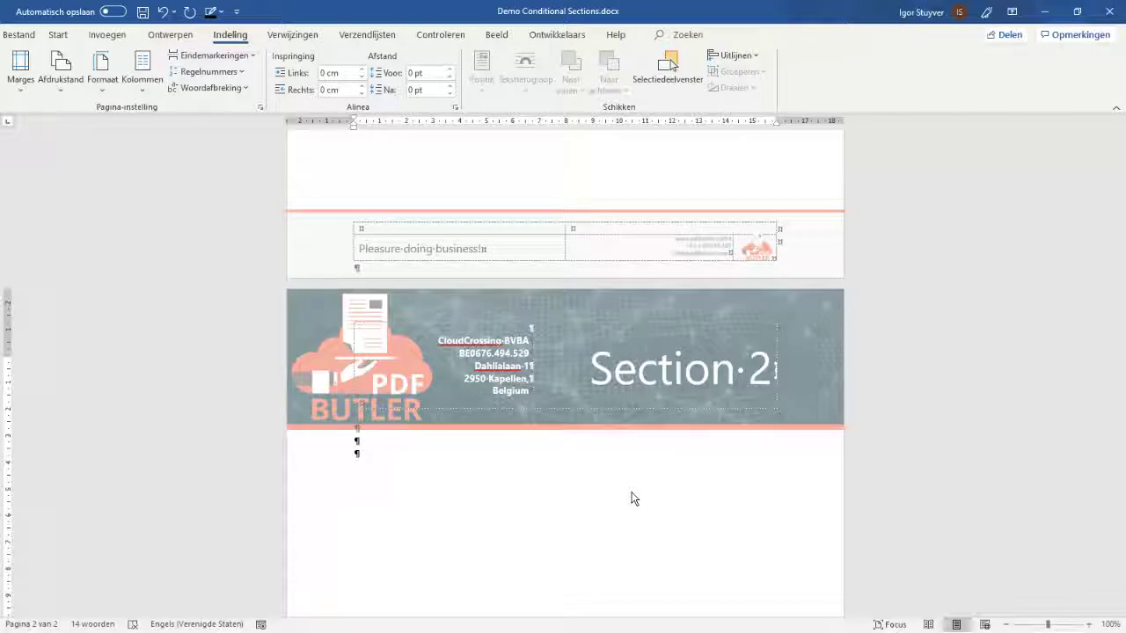
key("ctrl+v")
key("Left")
key("Left")
type("SECTION2")
type("Hi, this ")
type("is section 2")
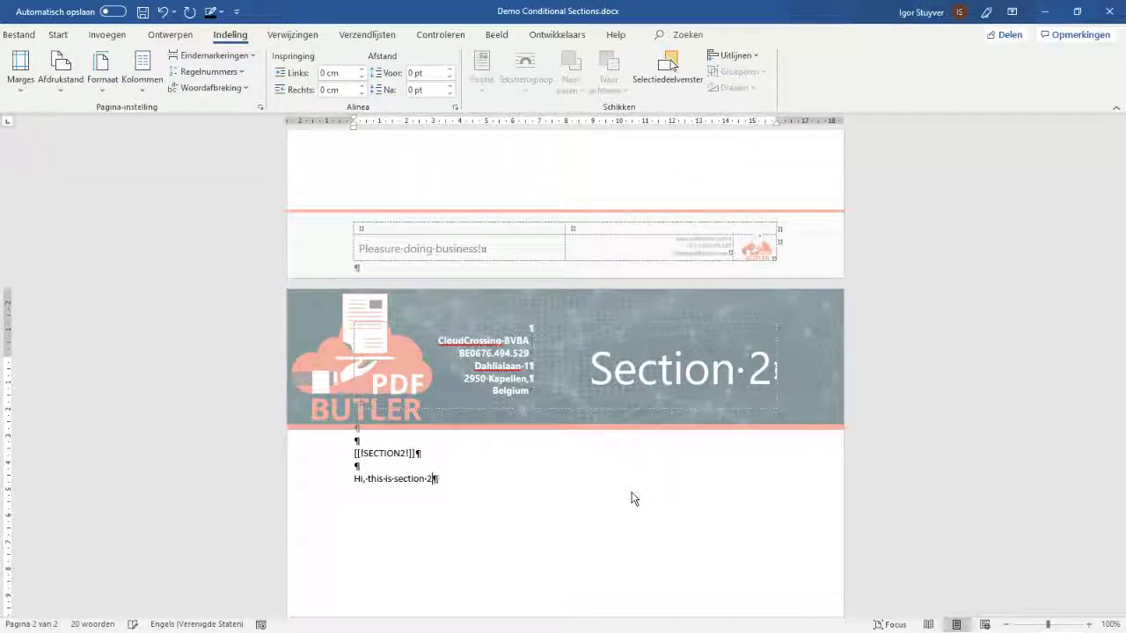
type(", only show this when the customer is a new customer")
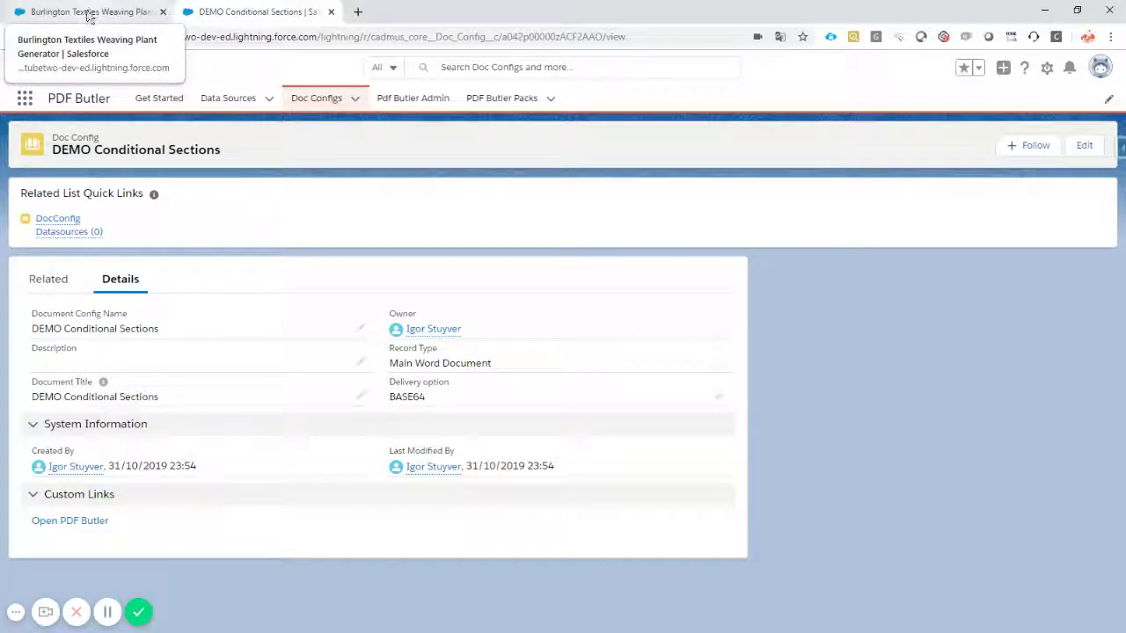
- Switch to the Burlington Textiles opportunity and select its Type value, New Customer
left_click(88, 15)
scroll(211, 409, "down", 2)
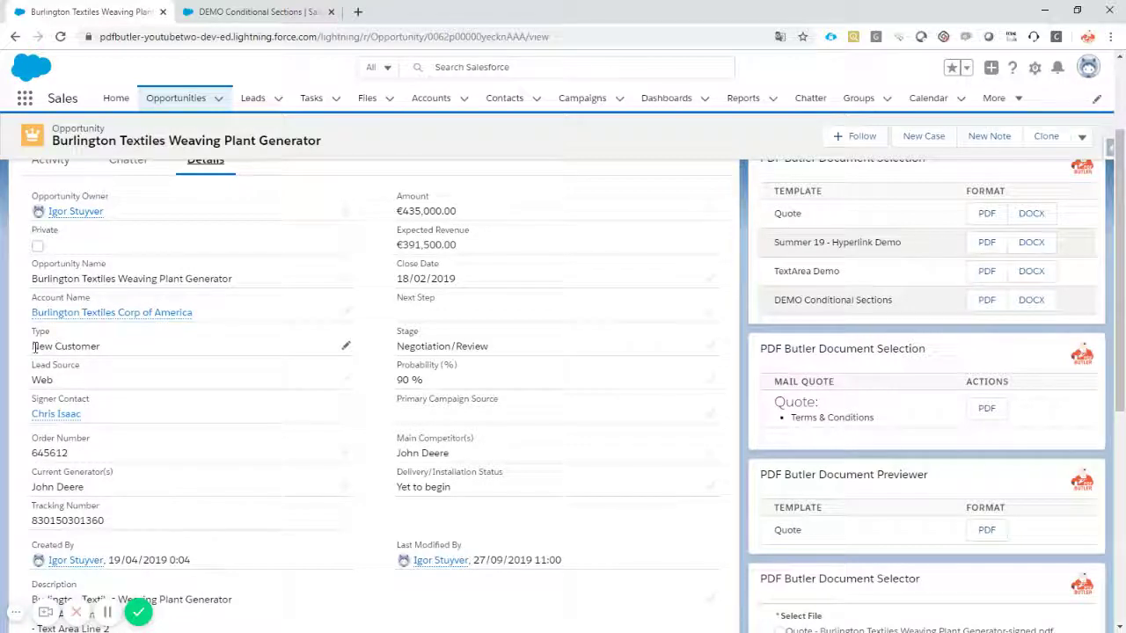
left_click_drag(33, 346, 101, 347)
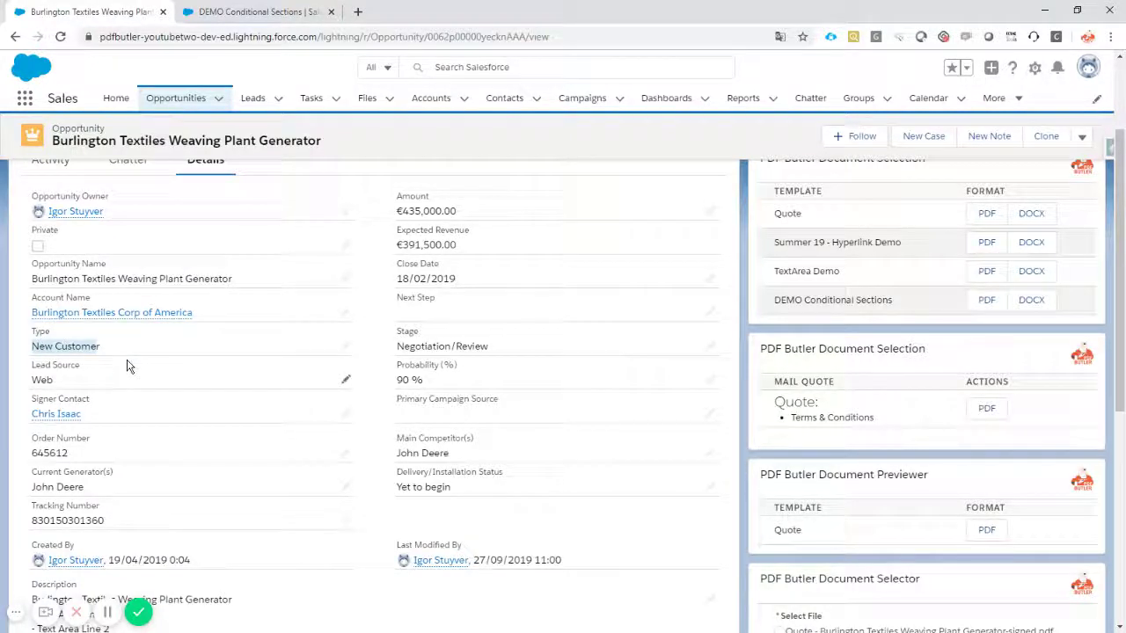
- Back in Word, add an [[!ORDER_NUMBER!]] field on a new line below the section 2 sentence
key("alt+Tab")
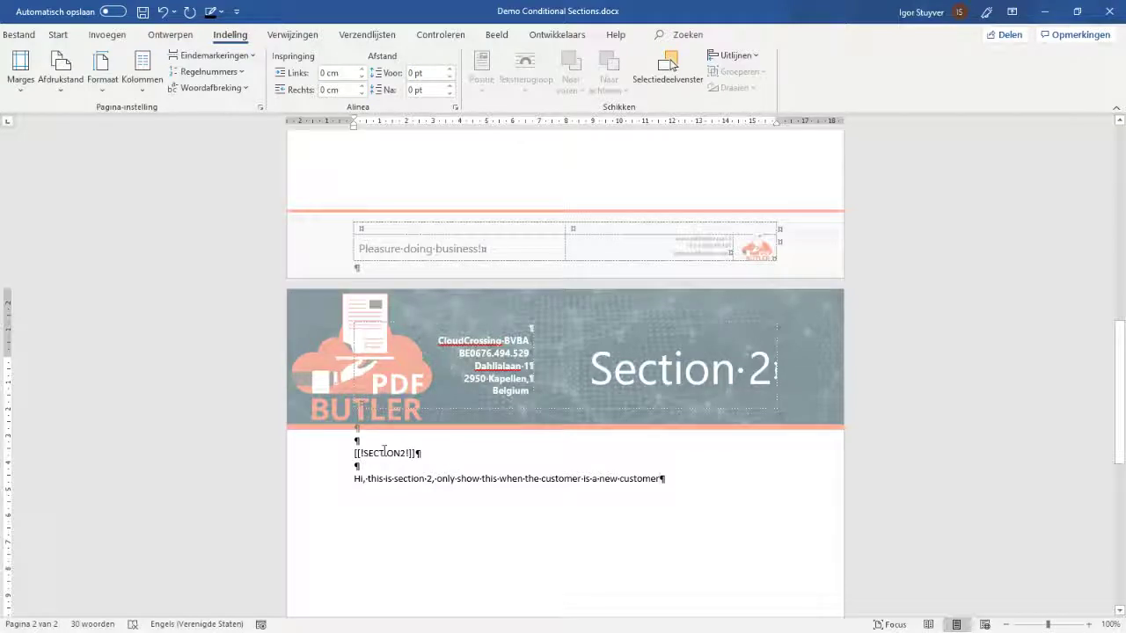
left_click(664, 479)
key("Return")
key("Return")
type("[")
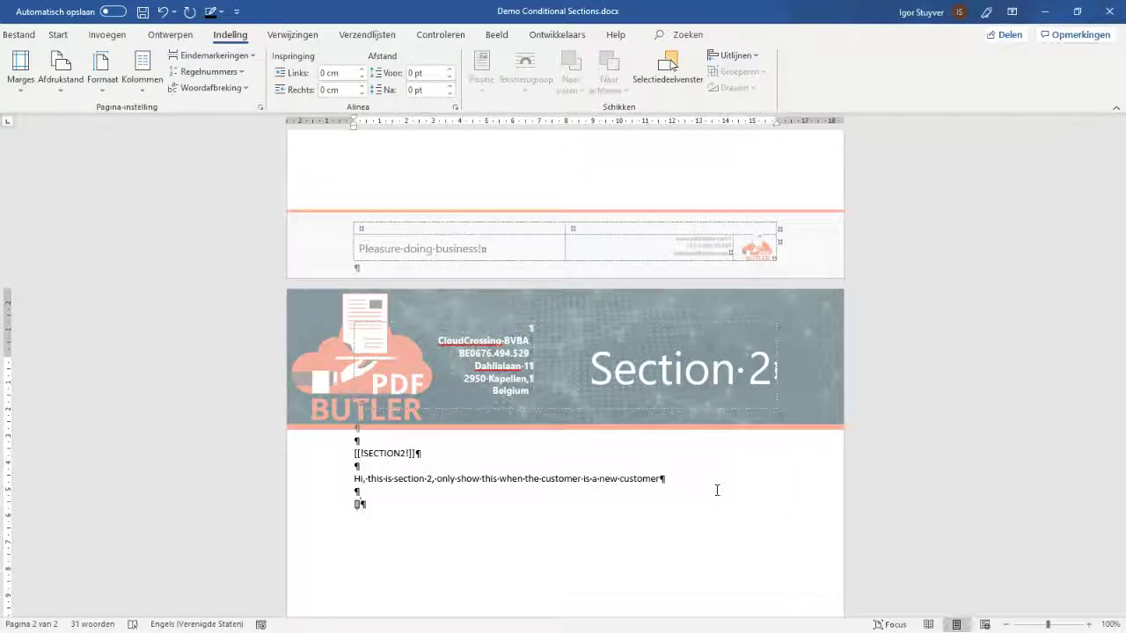
type("[!]]")
key("ctrl+v")
type("ORDER_NUM")
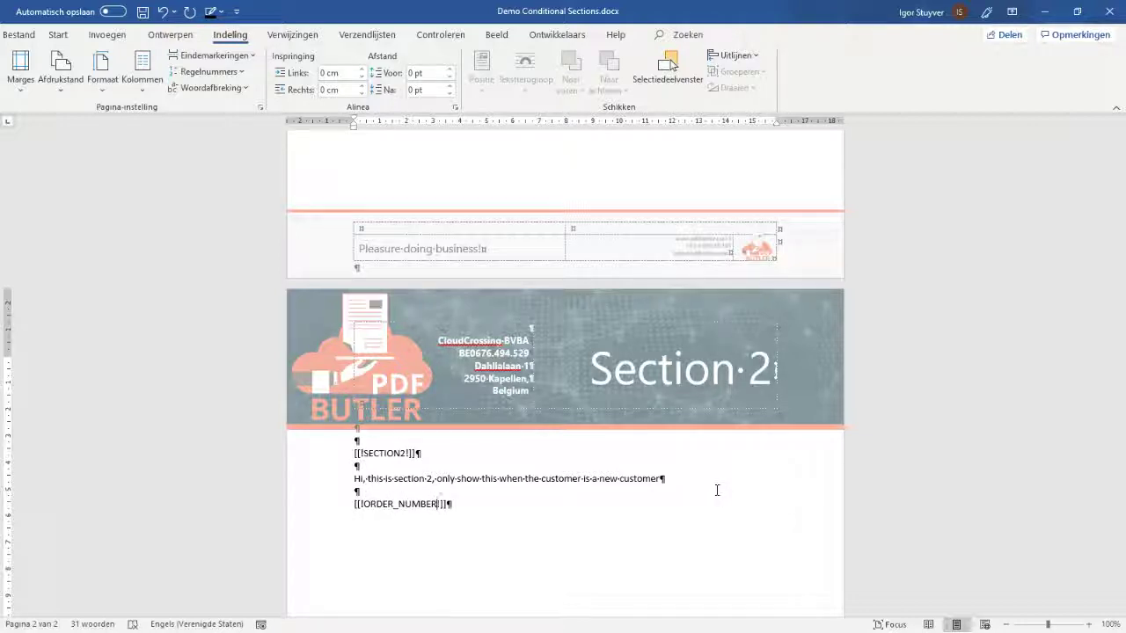
- Add two empty lines after the [[!ACC_NAME!]] field on page 1
scroll(726, 289, "up", 10)
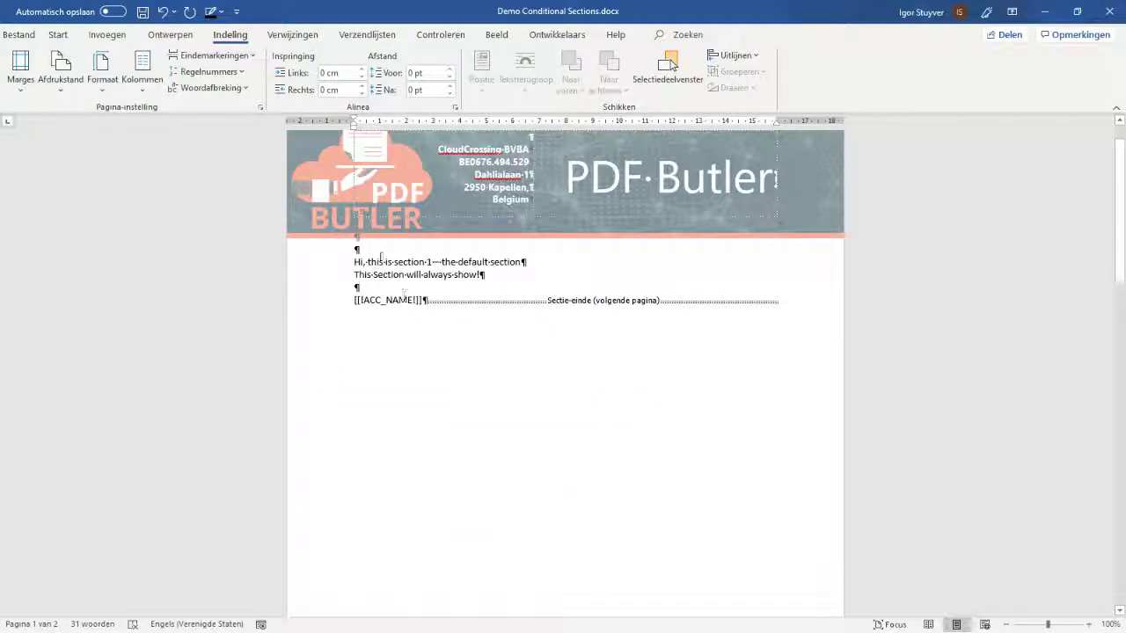
key("Return")
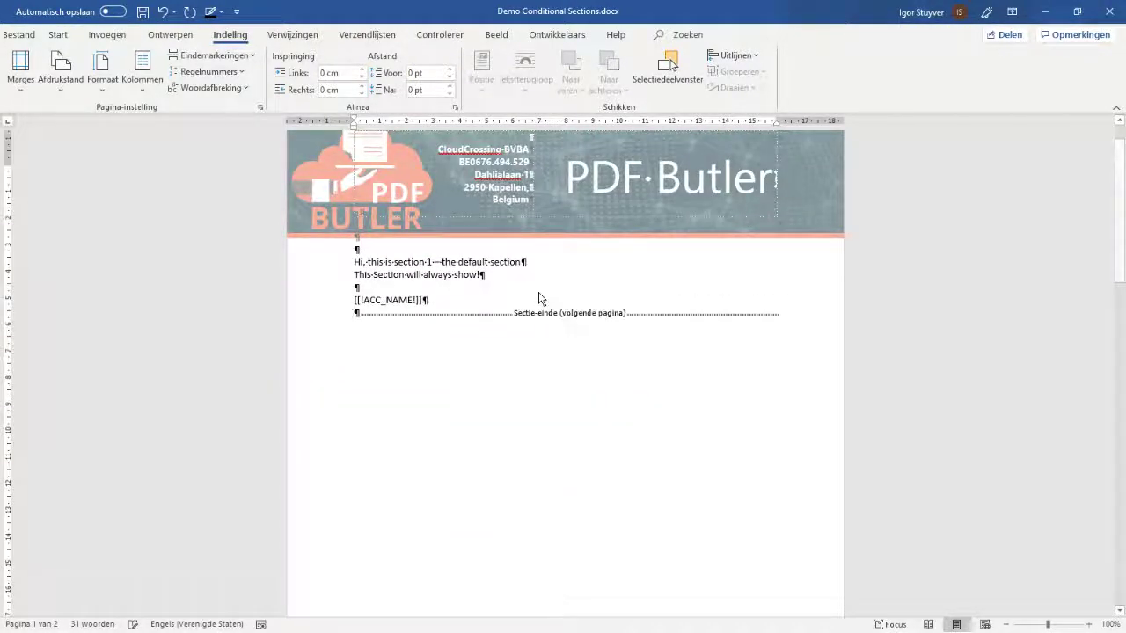
key("Return")
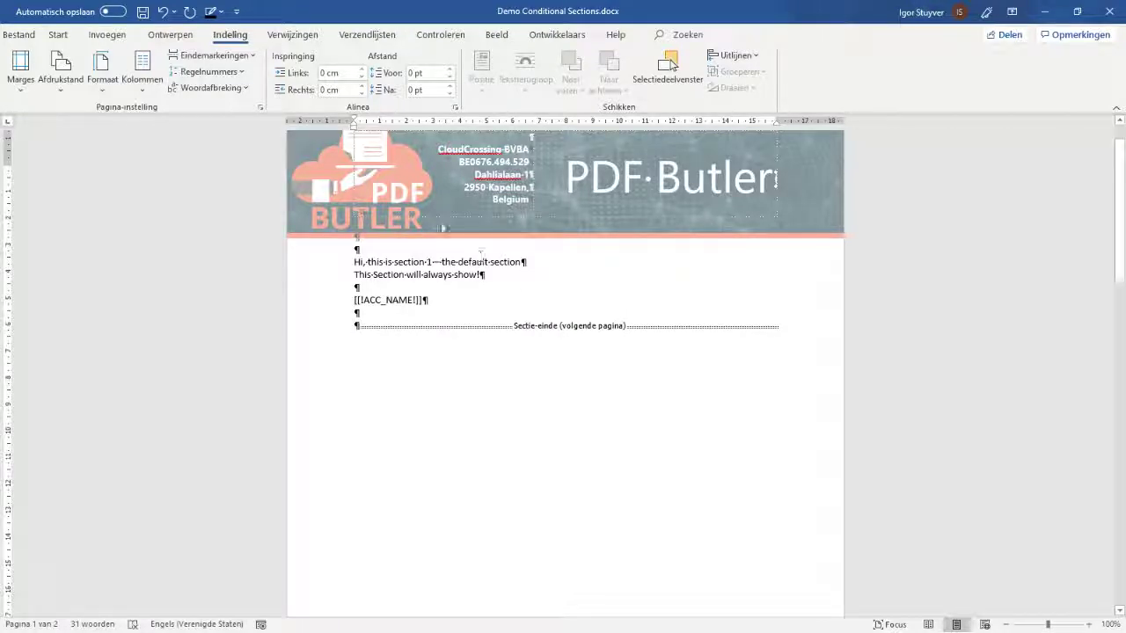
- Select the SECTION2 field name, save Demo Conditional Sections.docx, and return to Salesforce
scroll(723, 291, "down", 1)
scroll(723, 291, "down", 12)
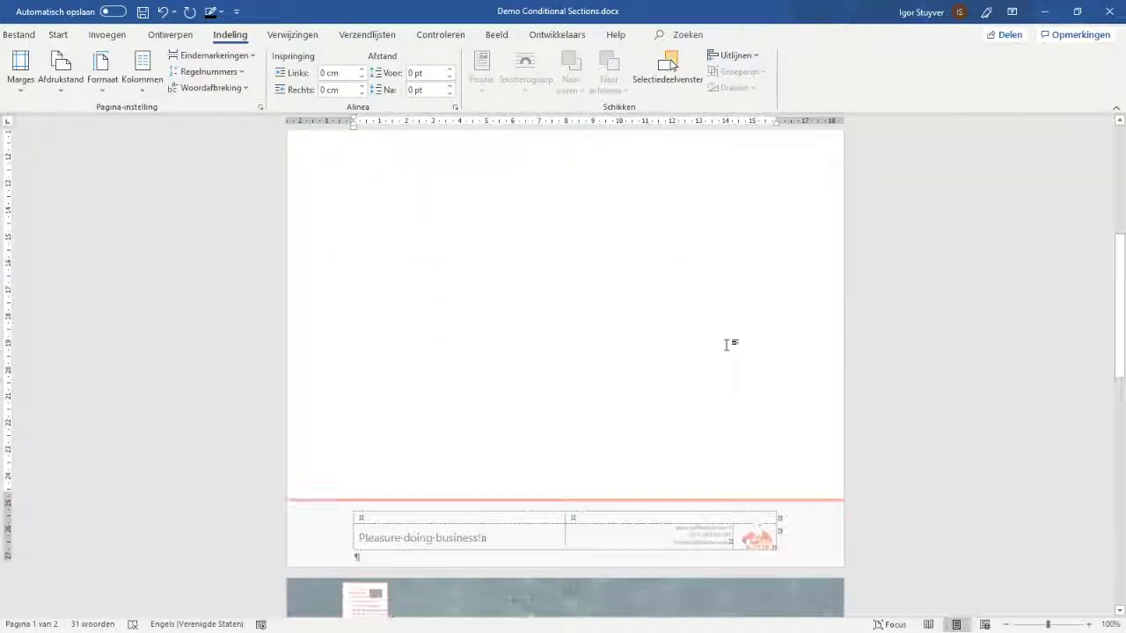
double_click(383, 531)
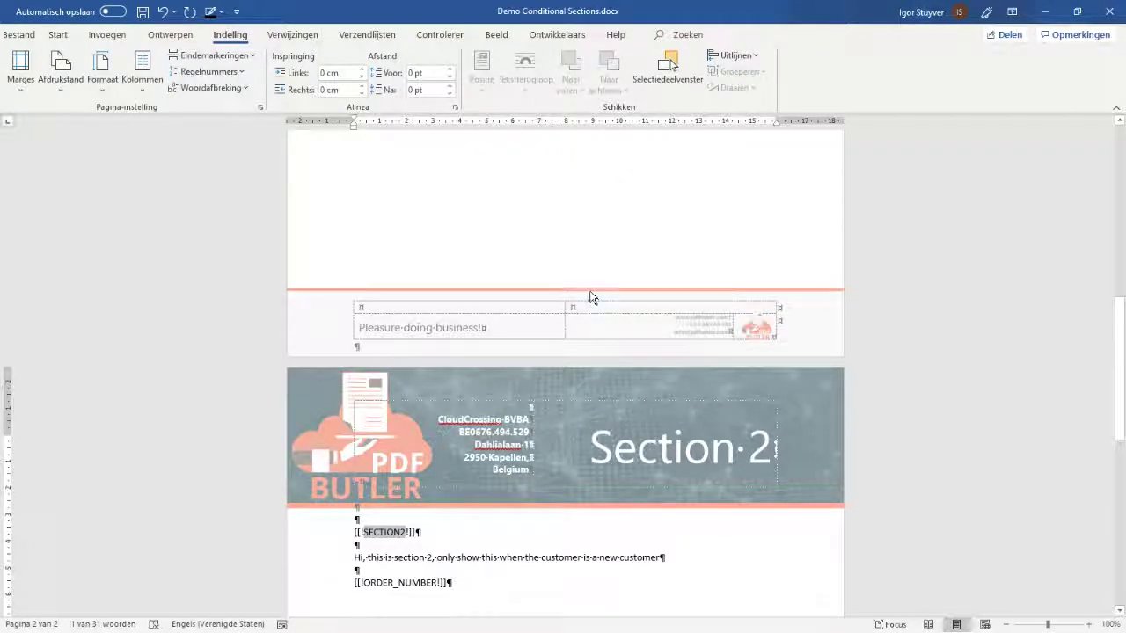
key("ctrl+s")
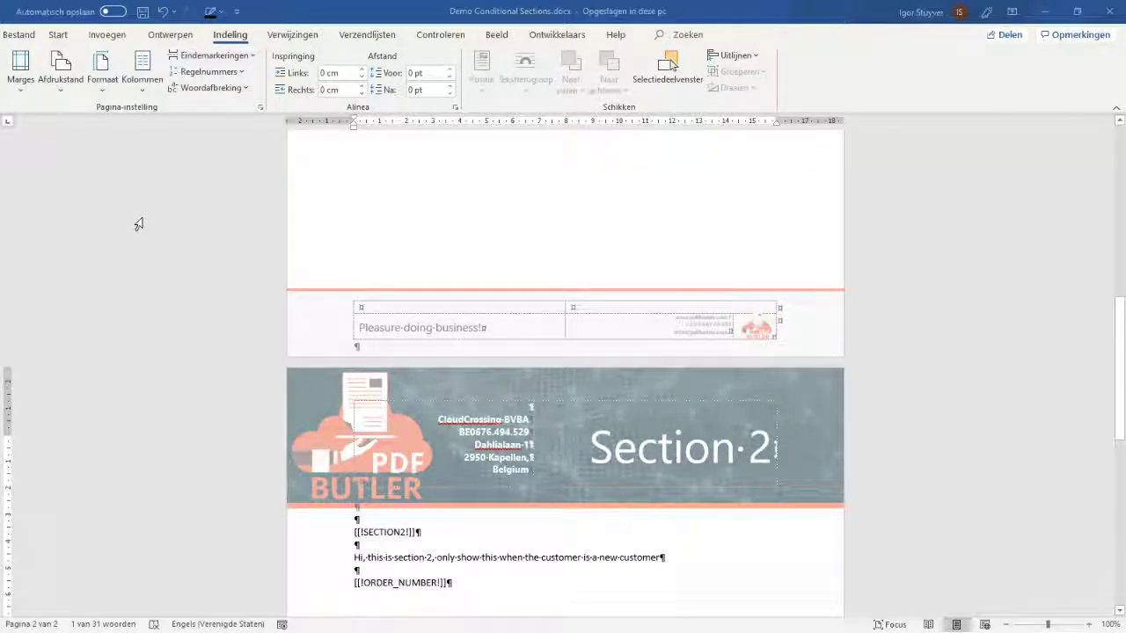
key("alt+Tab")
- Open PDF Butler from the DEMO Conditional Sections doc config record
scroll(302, 296, "up", 3)
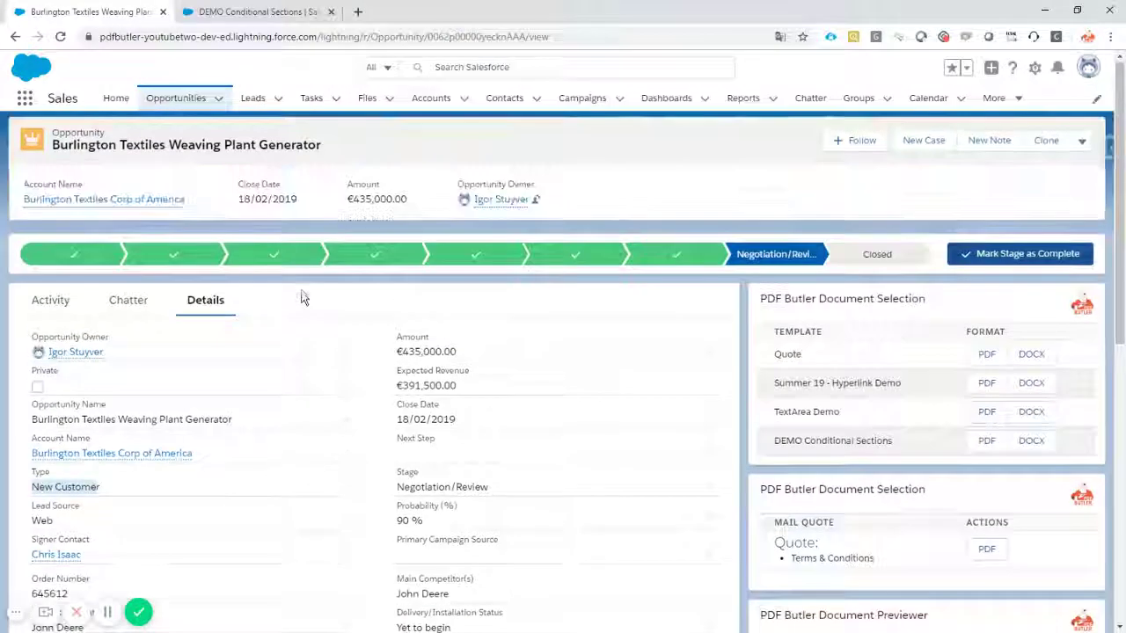
left_click(233, 13)
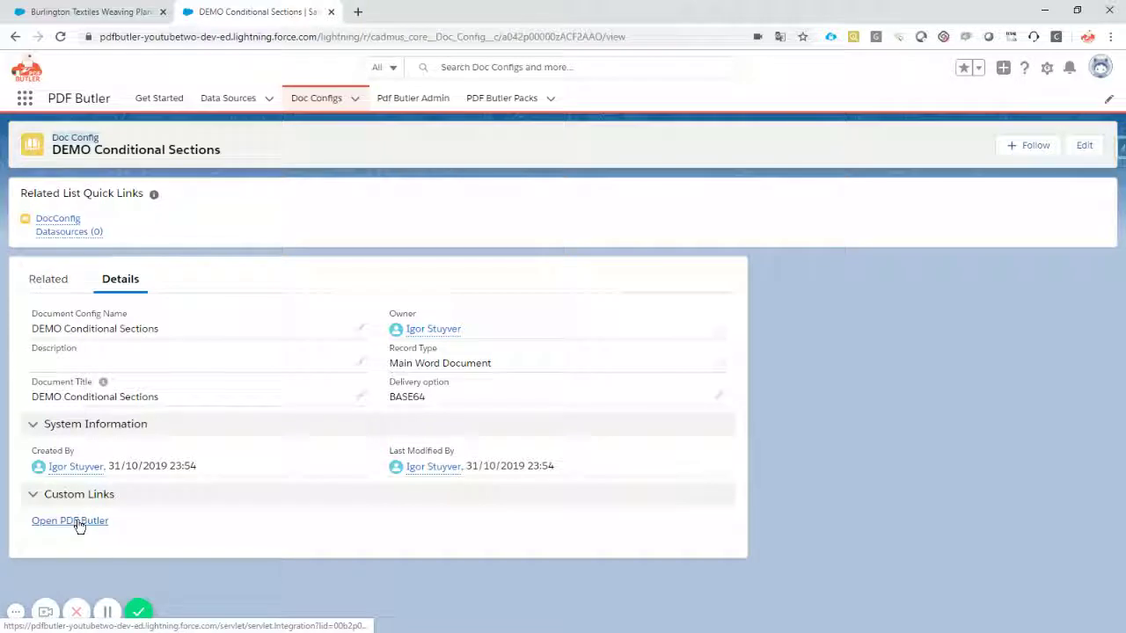
left_click(77, 522)
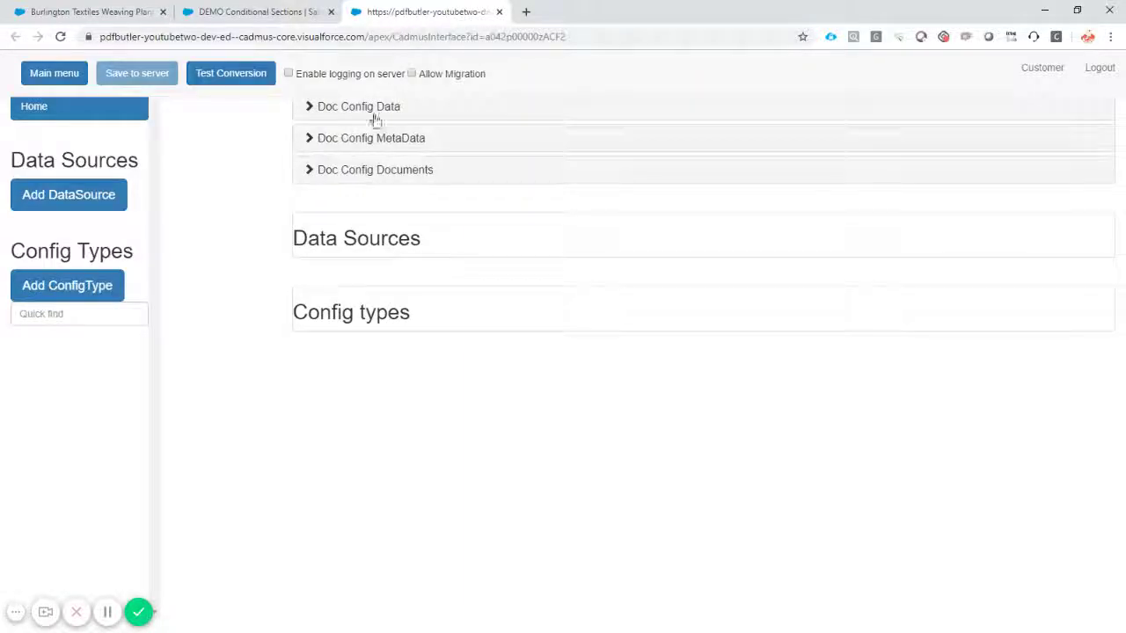
- Upload Demo Conditional Sections.docx from the Conditional Sections folder as the default document named v1
left_click(352, 171)
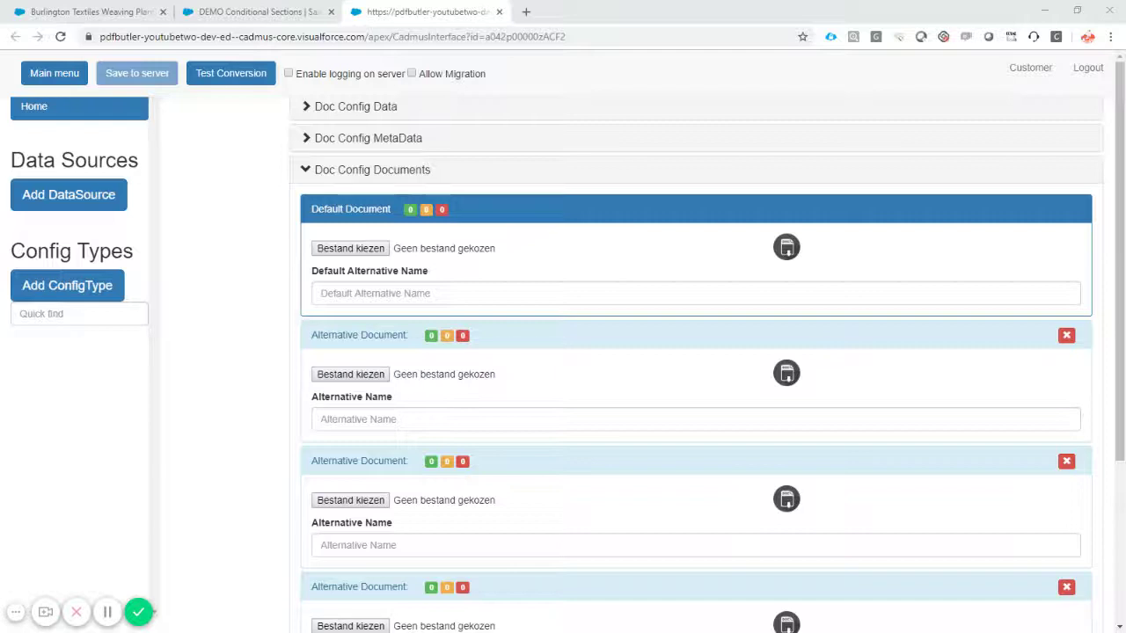
left_click(352, 252)
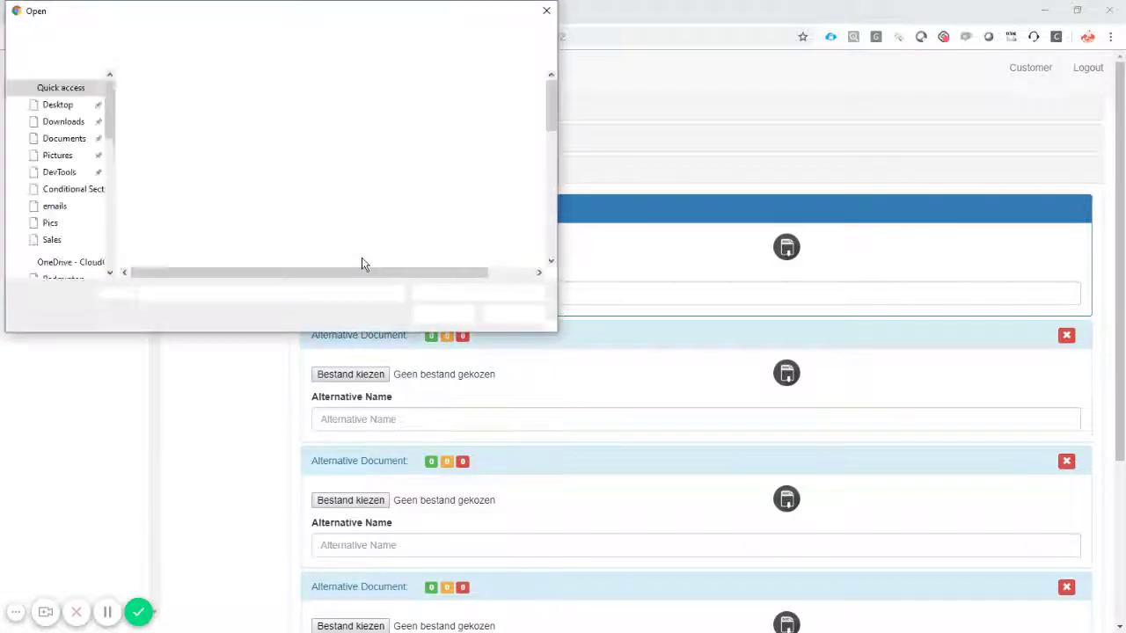
left_click(326, 35)
type("D:\\git\\Cadmus\\Releases\\Summer 19\\Conditional Sections")
key("Return")
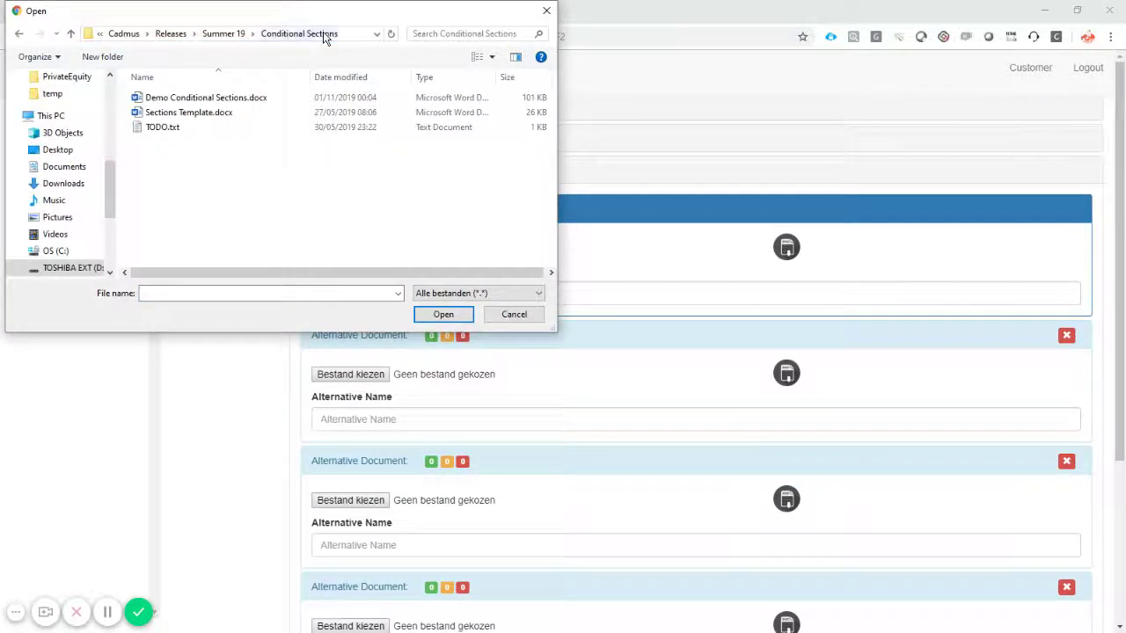
double_click(216, 98)
left_click(398, 292)
type("v")
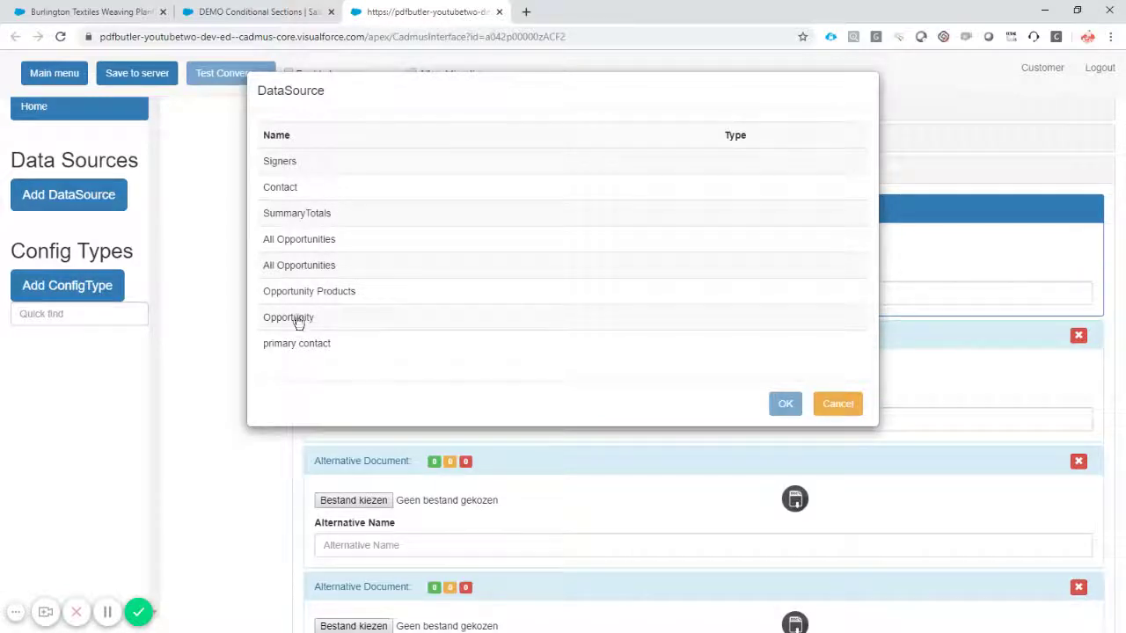
- Add the Opportunity data source to the configuration
left_click(295, 318)
scroll(496, 301, "down", 4)
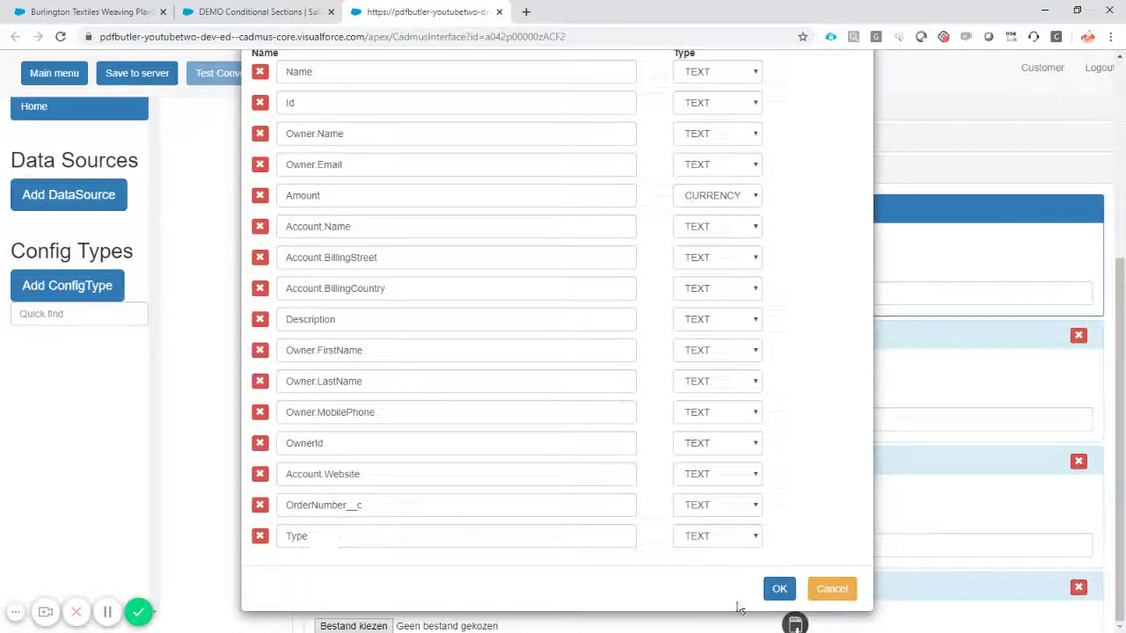
left_click(779, 589)
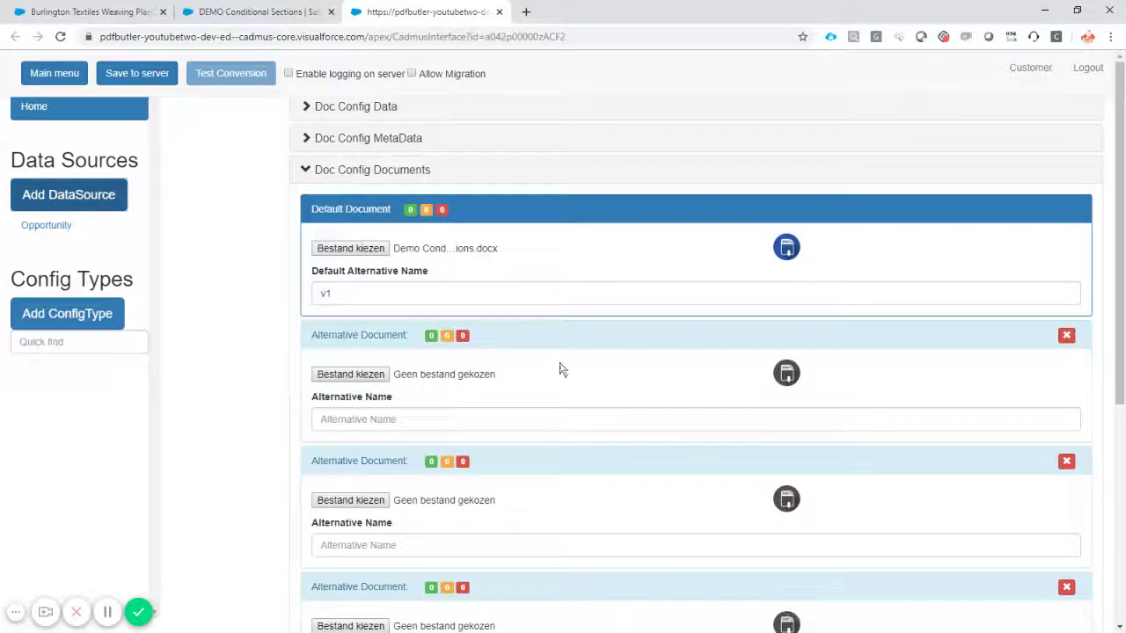
- Create an ACC_NAME config type mapping Opportunity Account.Name to merge field ACC_NAME
left_click(97, 324)
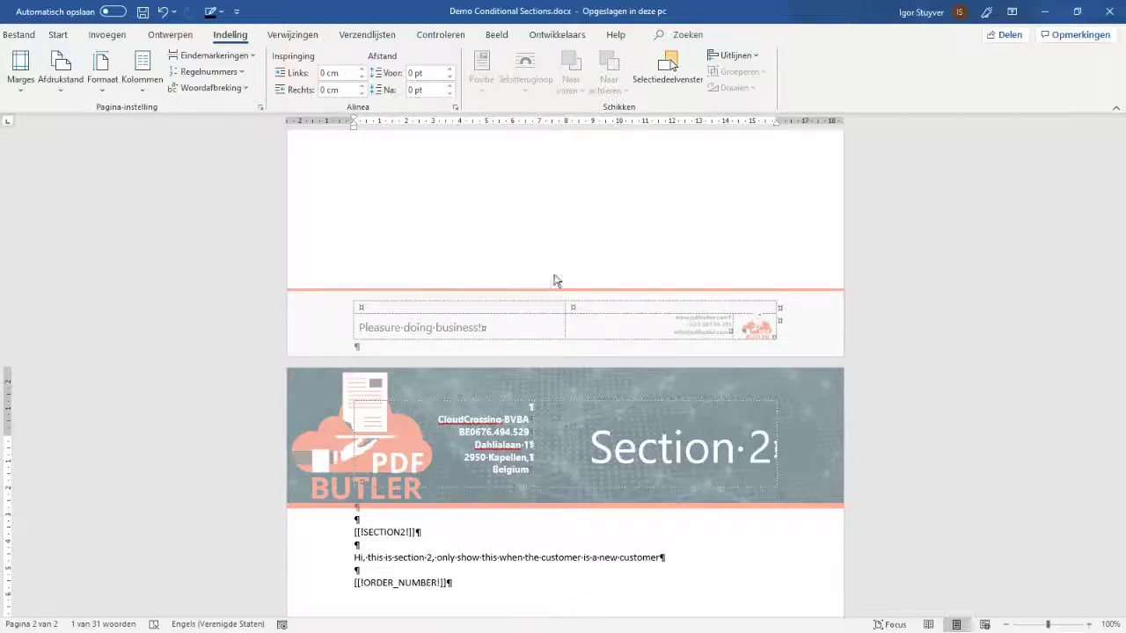
scroll(555, 282, "up", 10)
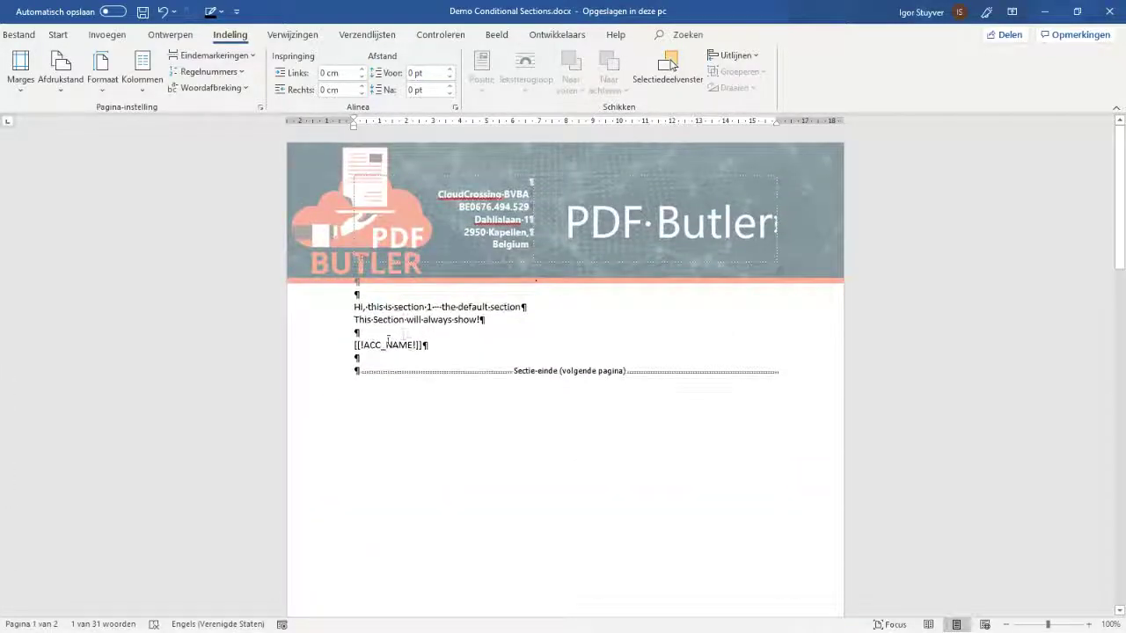
double_click(394, 344)
key("ctrl+c")
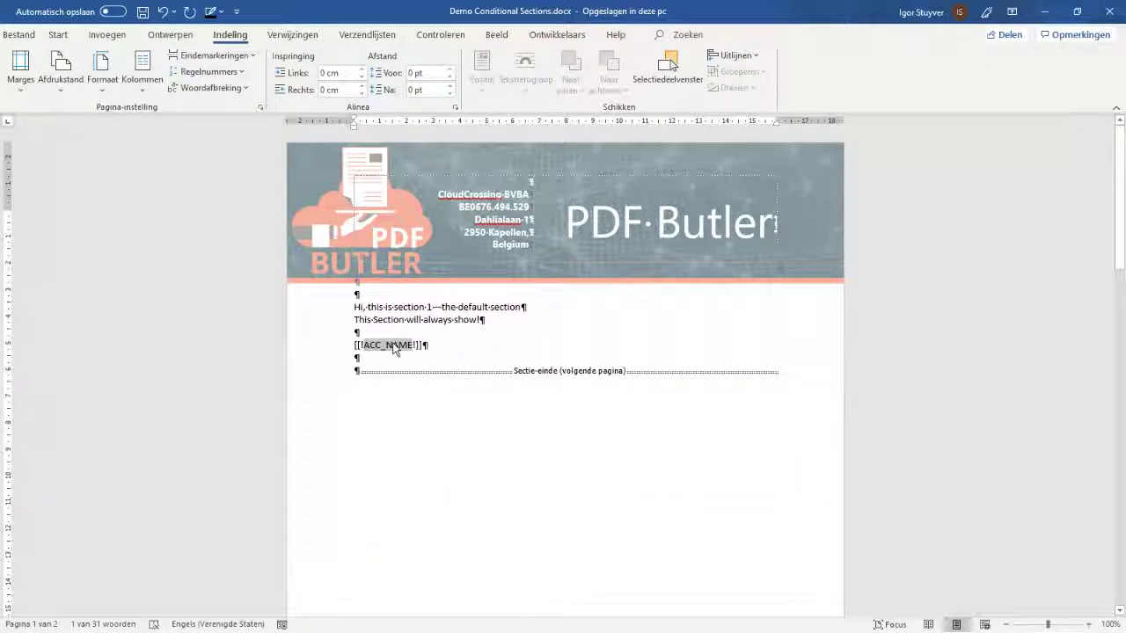
left_click(394, 346)
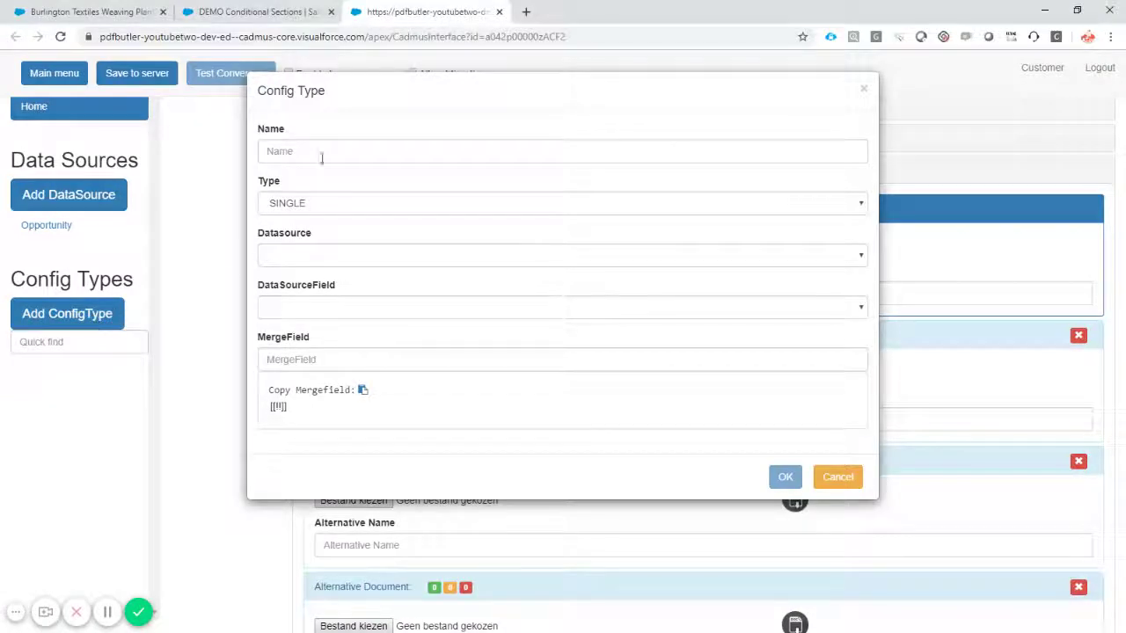
left_click(321, 154)
key("ctrl+v")
left_click(301, 254)
left_click(304, 299)
left_click(297, 308)
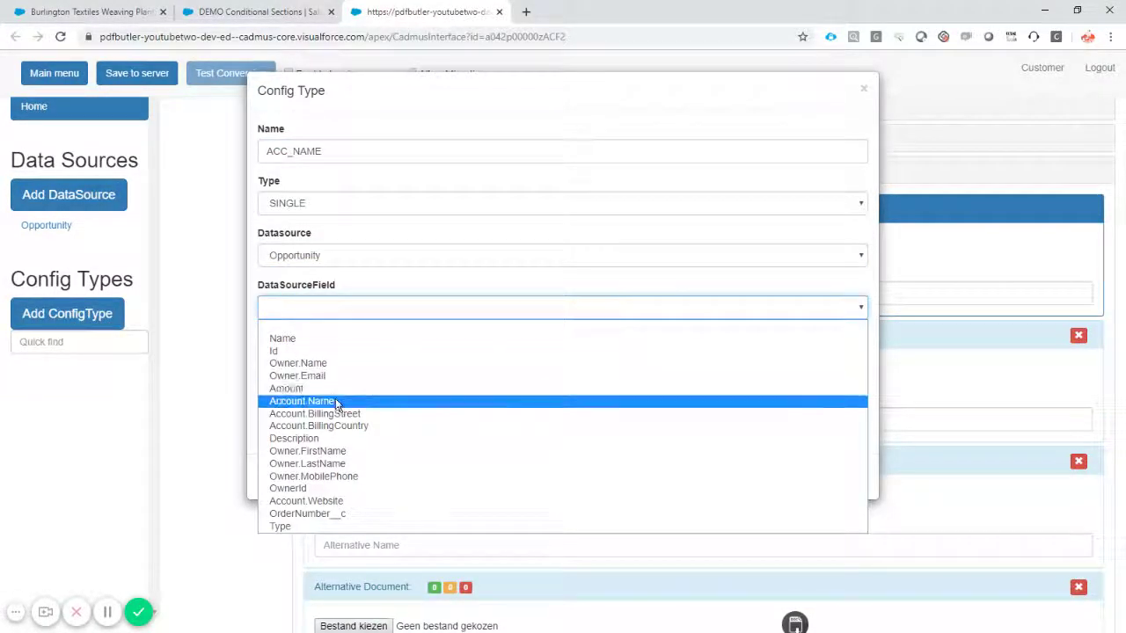
left_click(303, 400)
left_click(301, 361)
key("ctrl+v")
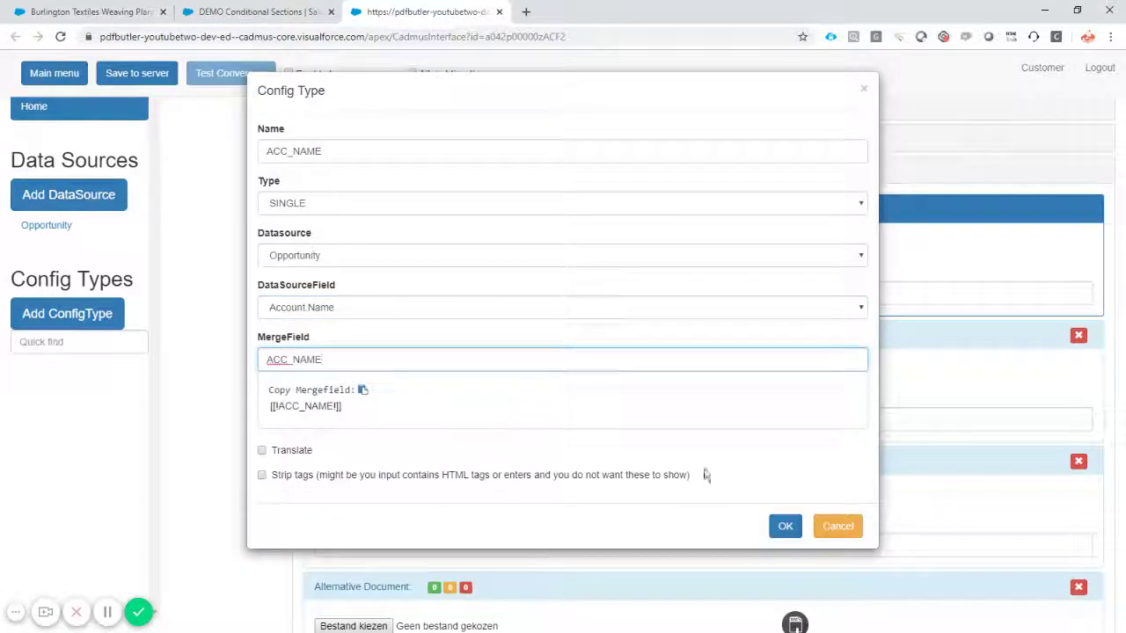
left_click(786, 524)
- Start another config type and select the SECTION2 field name in the Word template
left_click(67, 313)
key("alt+Tab")
scroll(410, 360, "down", 15)
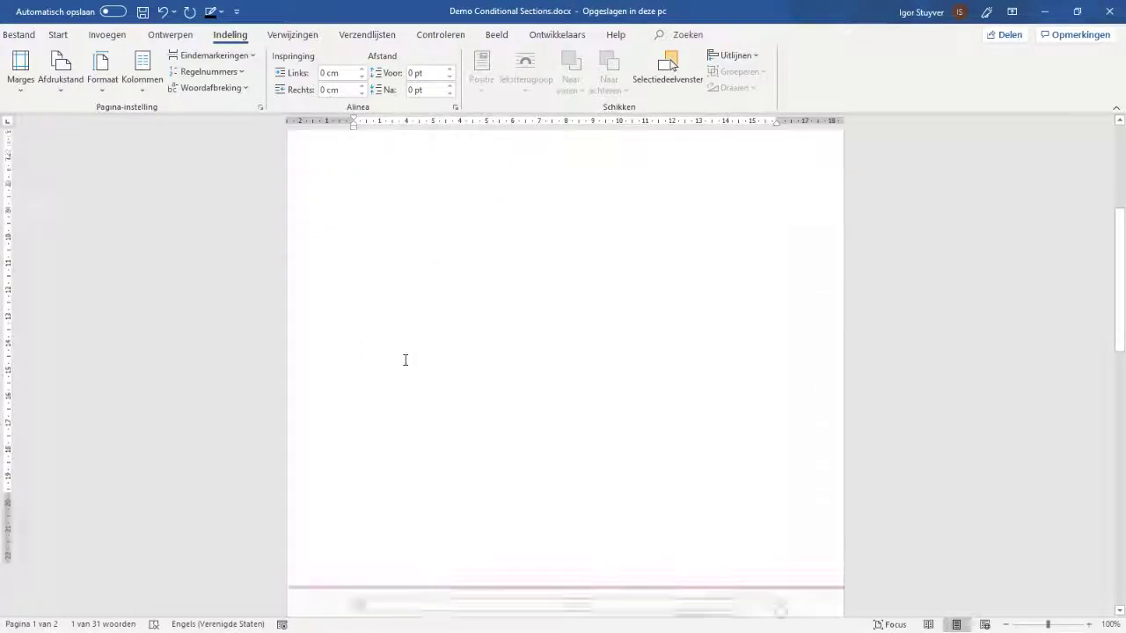
double_click(381, 331)
key("ctrl+c")
- Make SECTION2 a CONDITIONAL_SECTION on Opportunity, merge field SECTION2, removing the containing paragraph
key("alt+Tab")
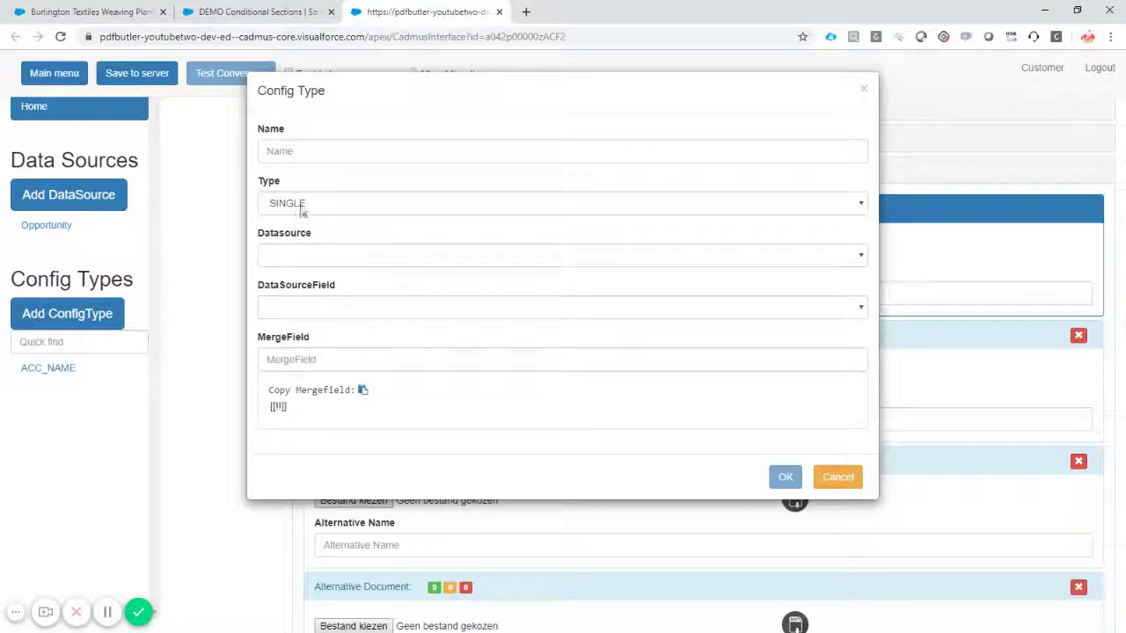
left_click(302, 209)
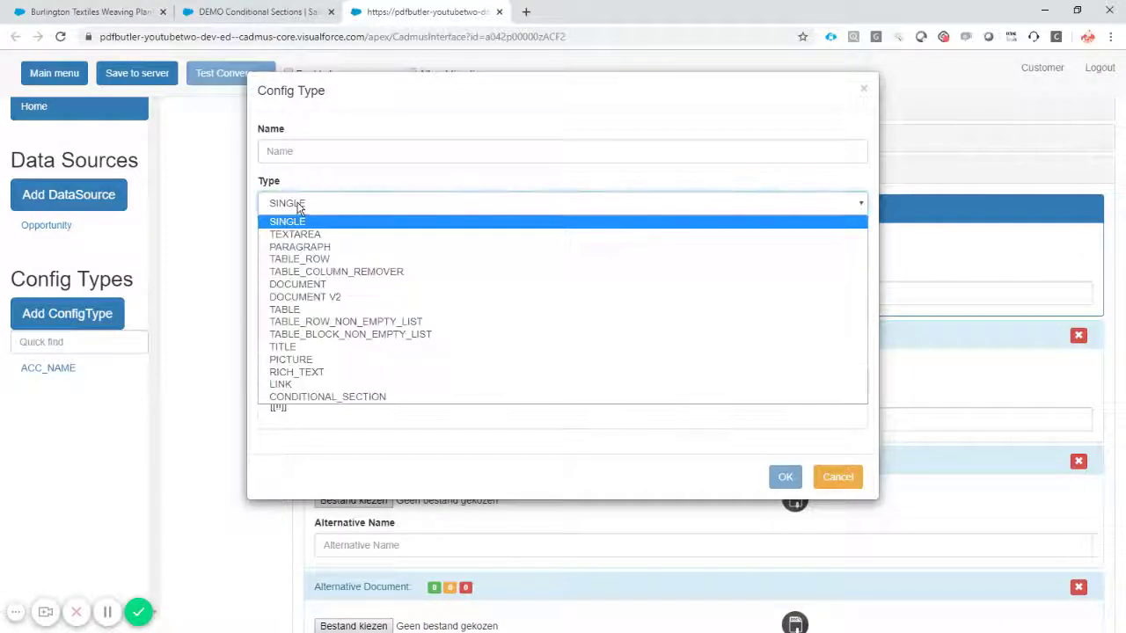
left_click(328, 395)
left_click(299, 152)
key("ctrl+v")
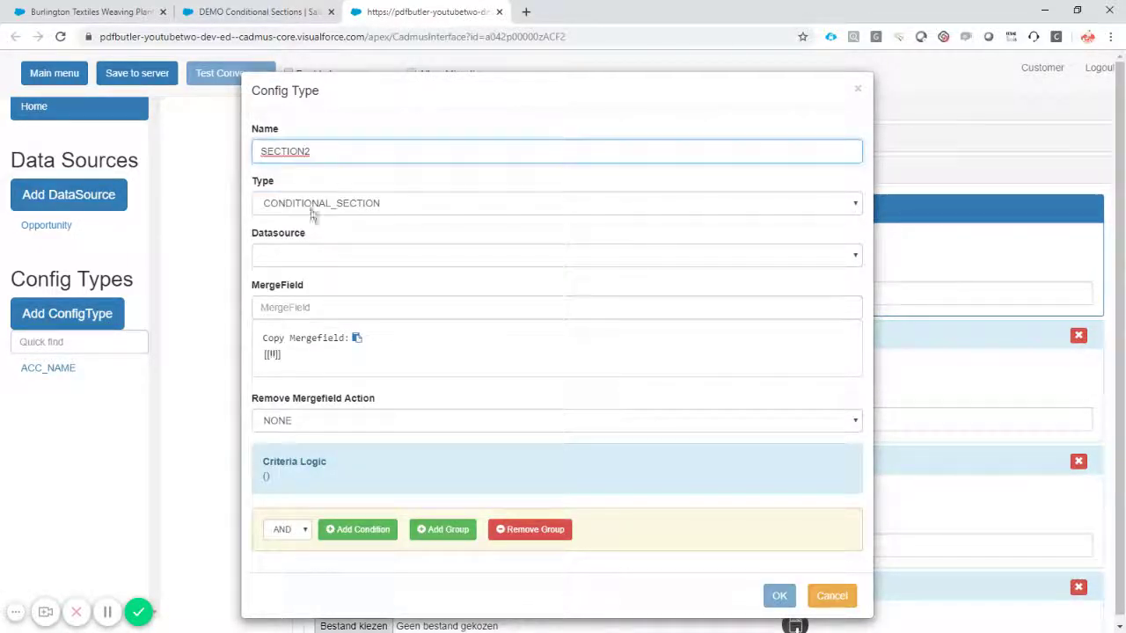
left_click(301, 256)
left_click(297, 299)
left_click(324, 307)
key("ctrl+v")
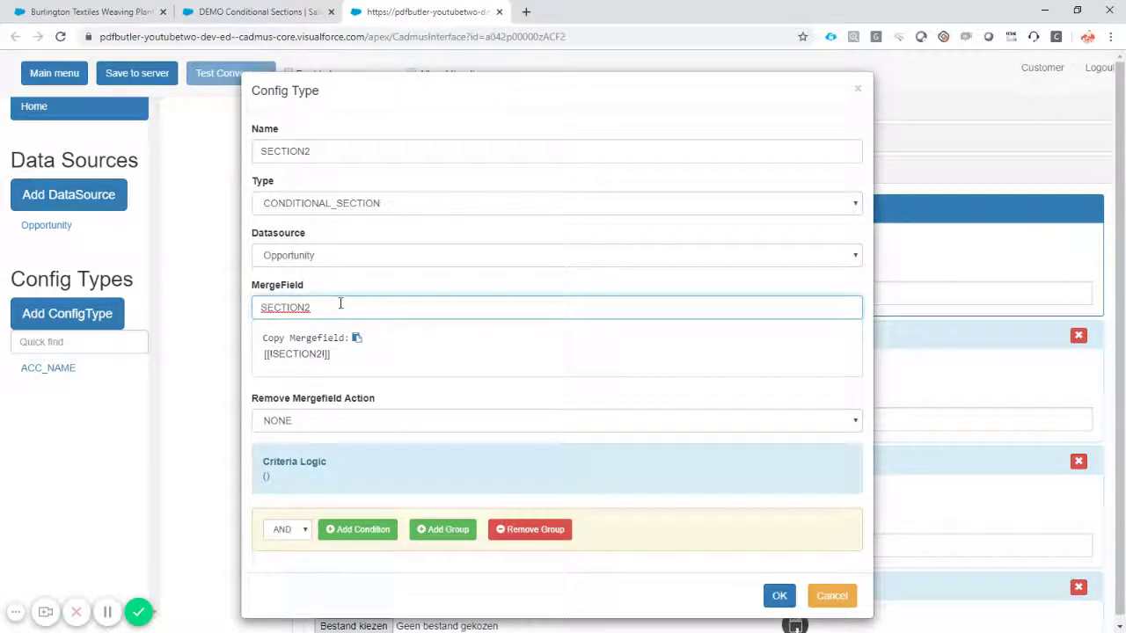
left_click(323, 424)
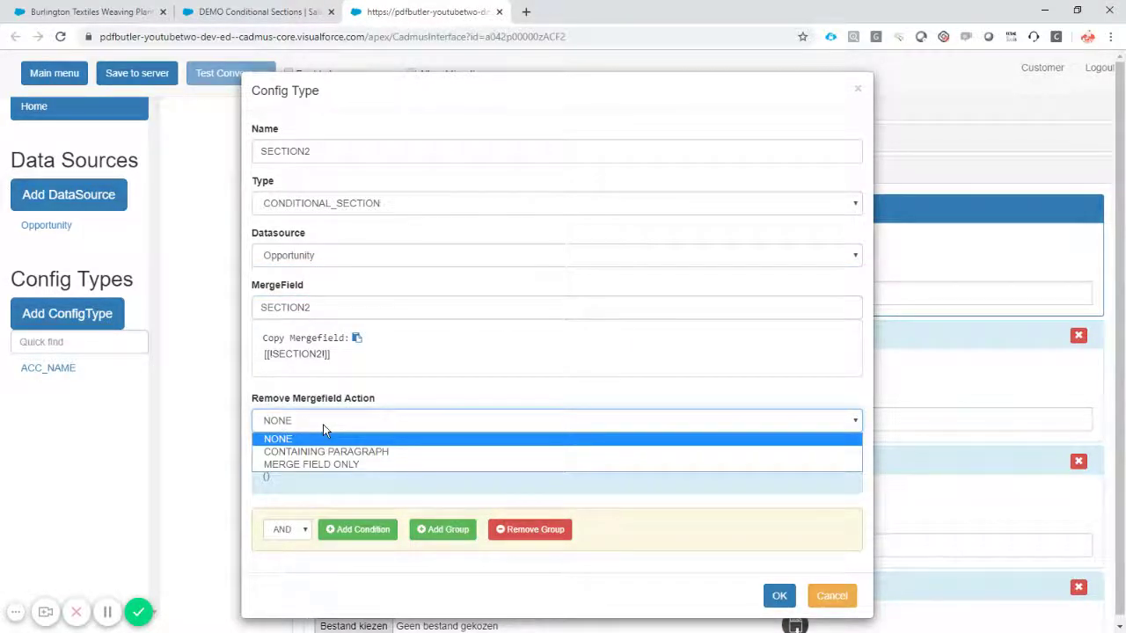
left_click(371, 454)
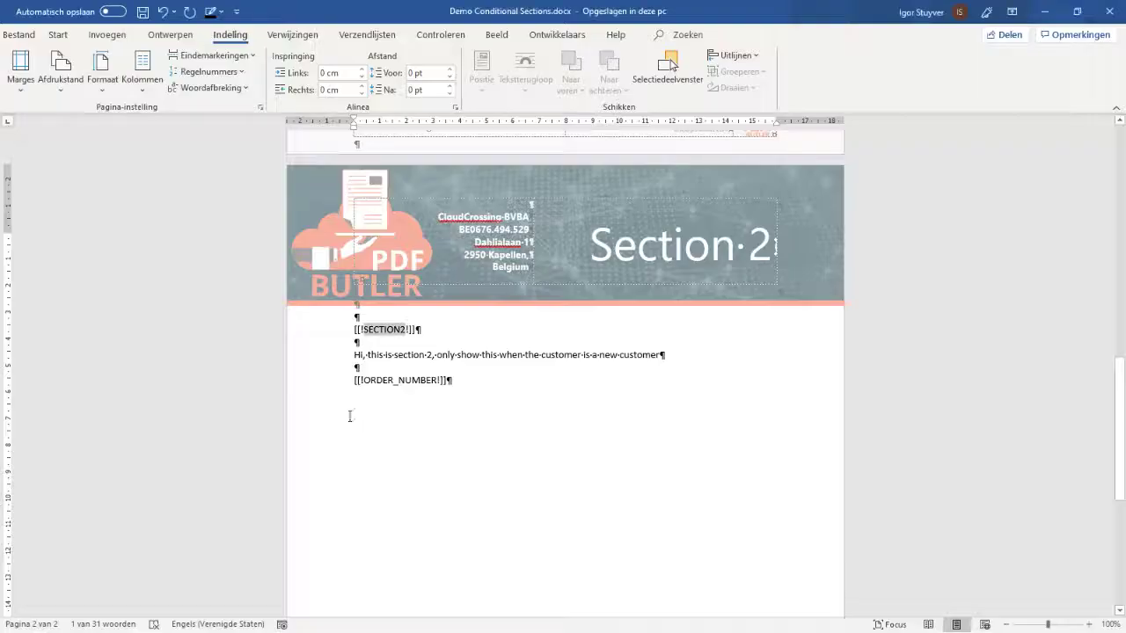
left_click(322, 334)
key("alt+Tab")
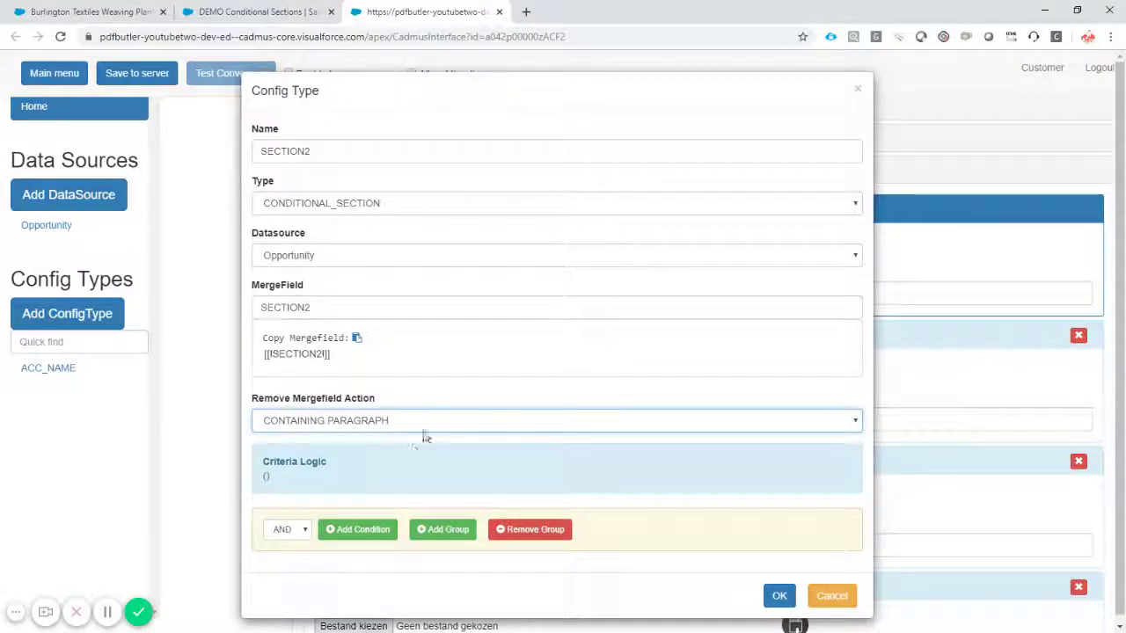
- Add the criterion Type = "New Customer", copying the value from the opportunity record
scroll(401, 403, "down", 1)
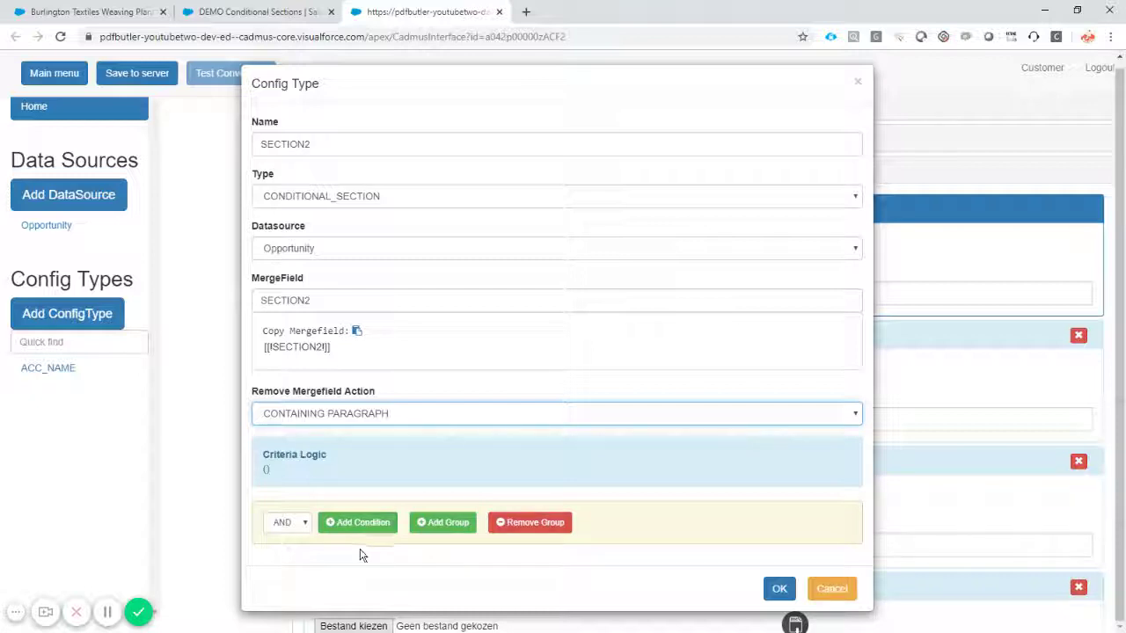
left_click(357, 522)
scroll(356, 528, "down", 3)
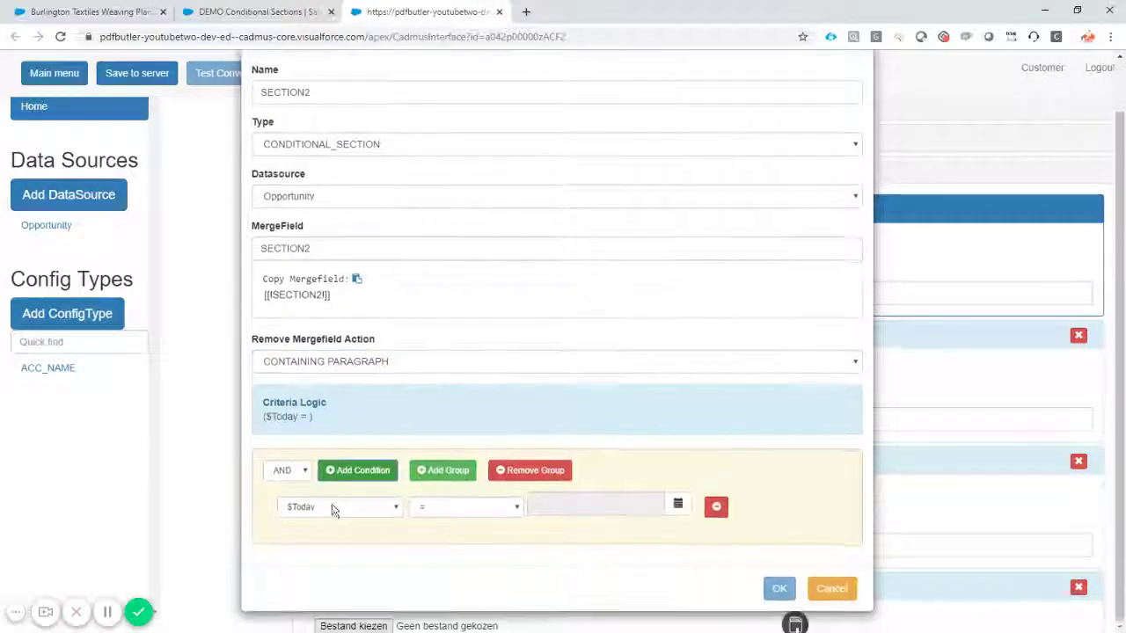
left_click(381, 508)
scroll(335, 568, "down", 2)
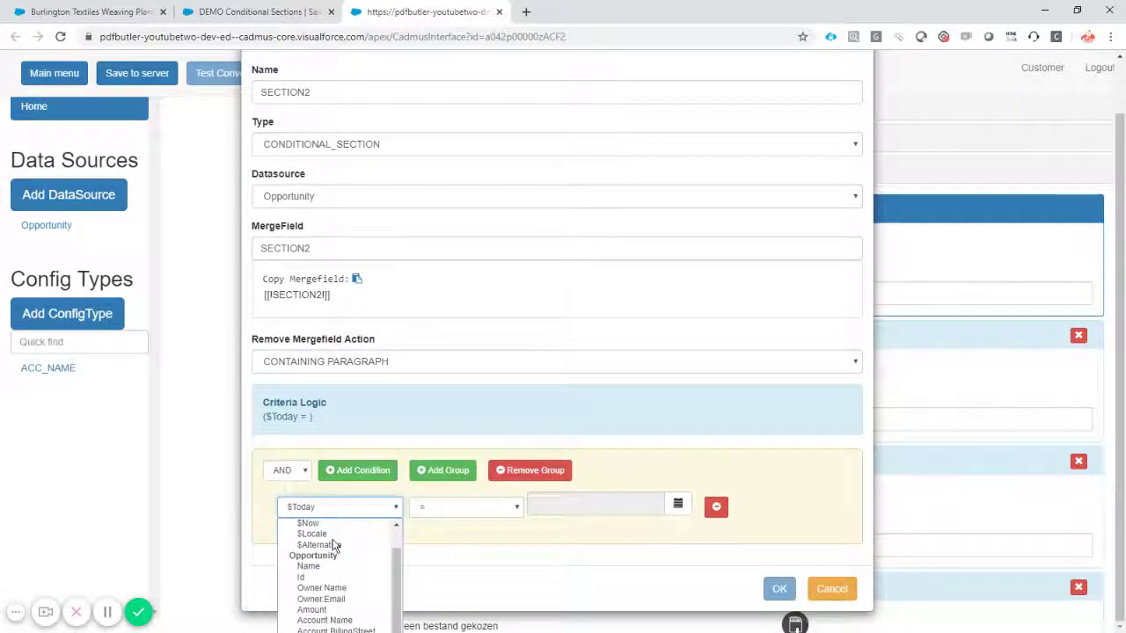
left_click(478, 578)
left_click(379, 509)
scroll(370, 550, "down", 2)
left_click(370, 572)
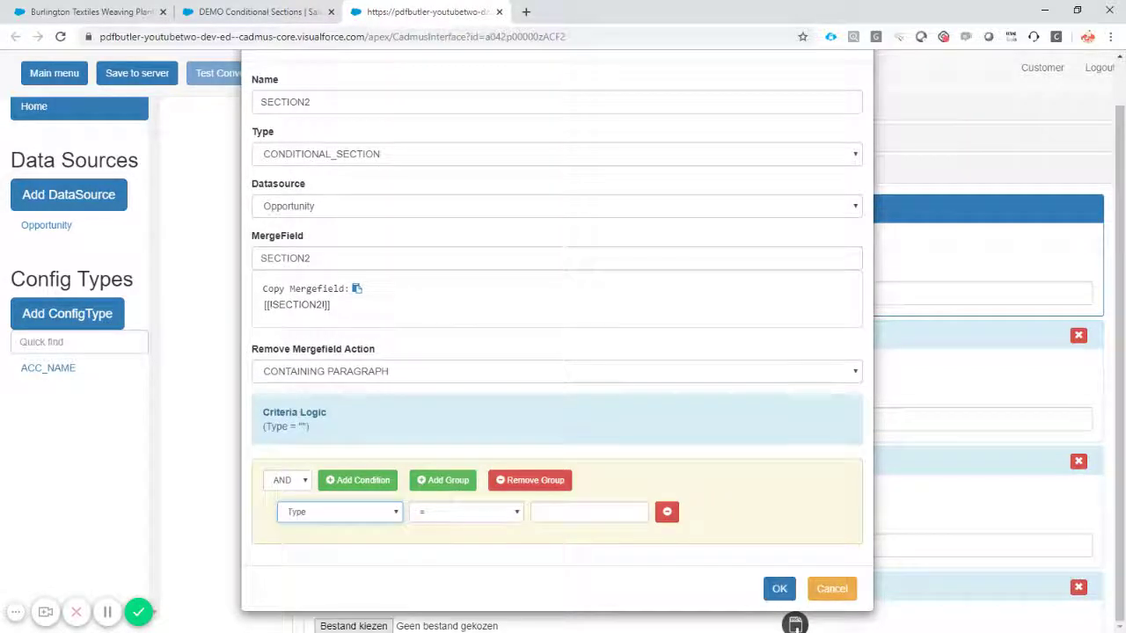
left_click(575, 520)
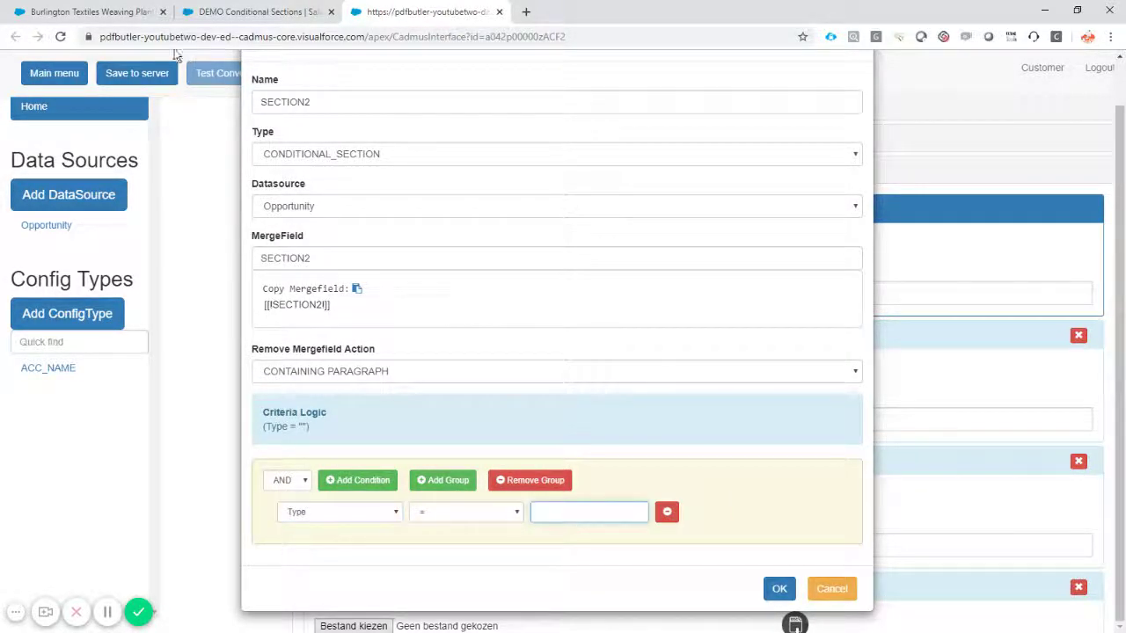
left_click(95, 12)
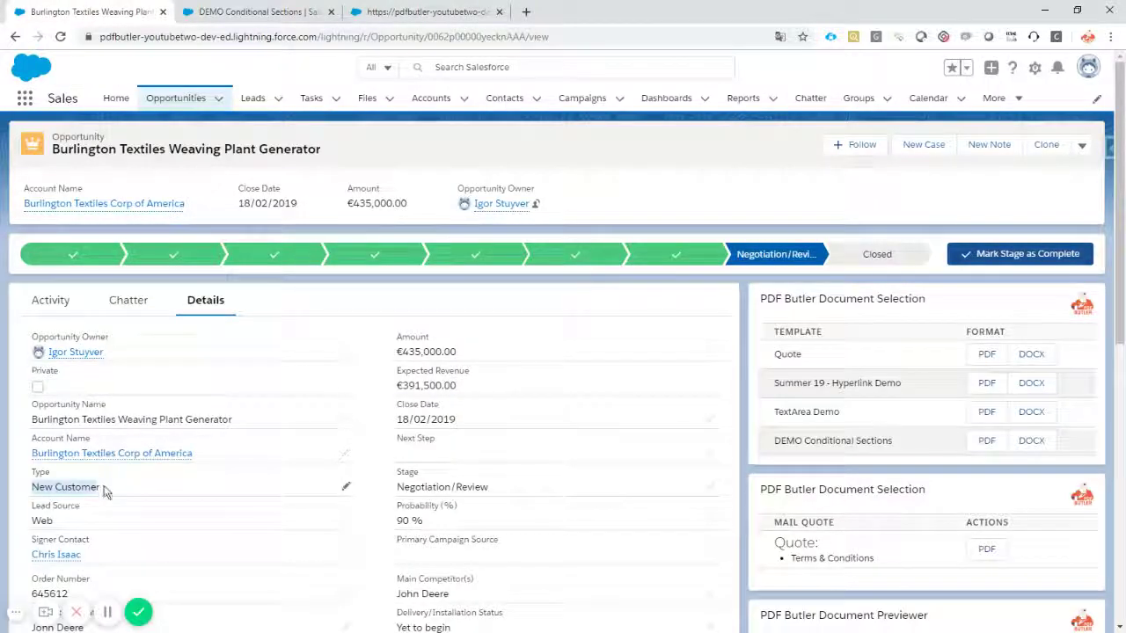
left_click(119, 495)
left_click_drag(99, 489, 33, 487)
key("ctrl+c")
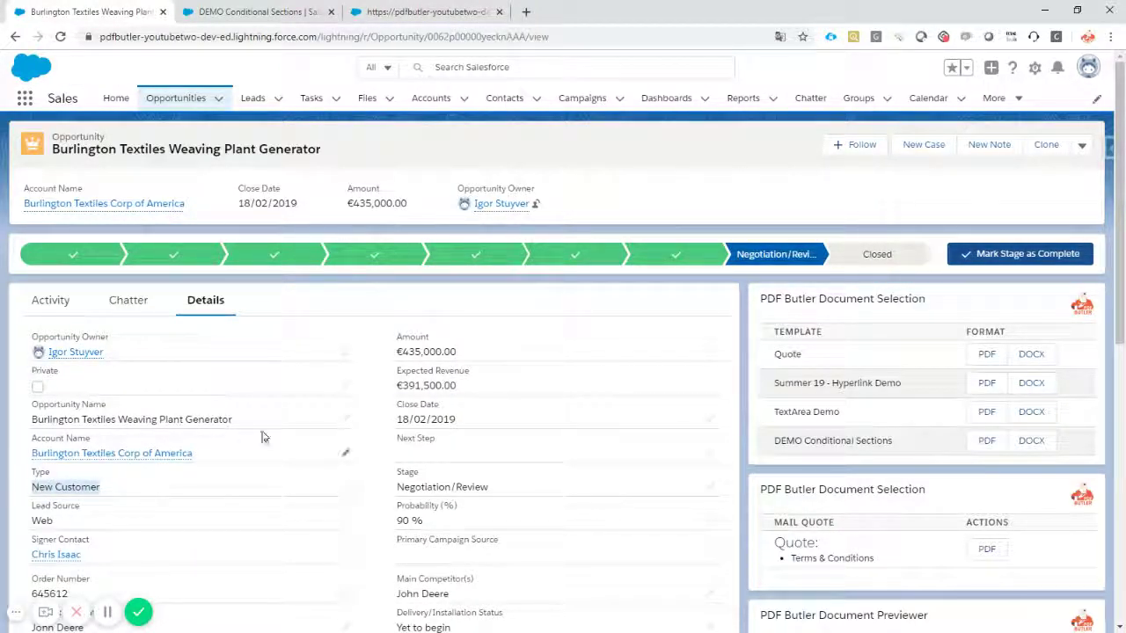
left_click(378, 12)
key("ctrl+v")
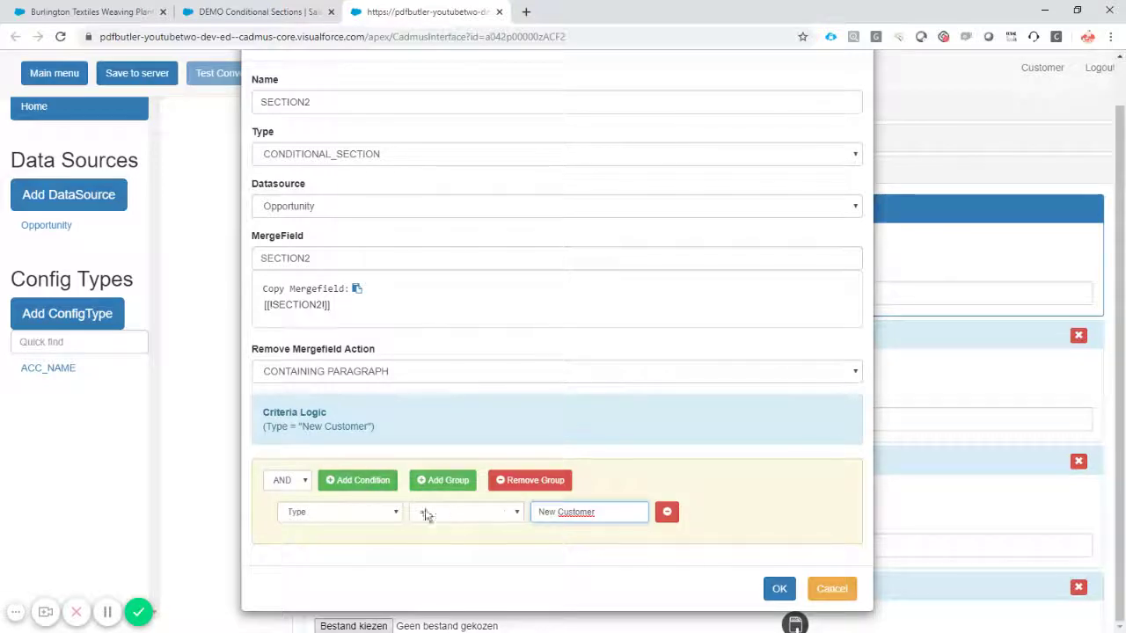
- Save the SECTION2 config type, save the configuration to the server, and reopen SECTION2
left_click(779, 589)
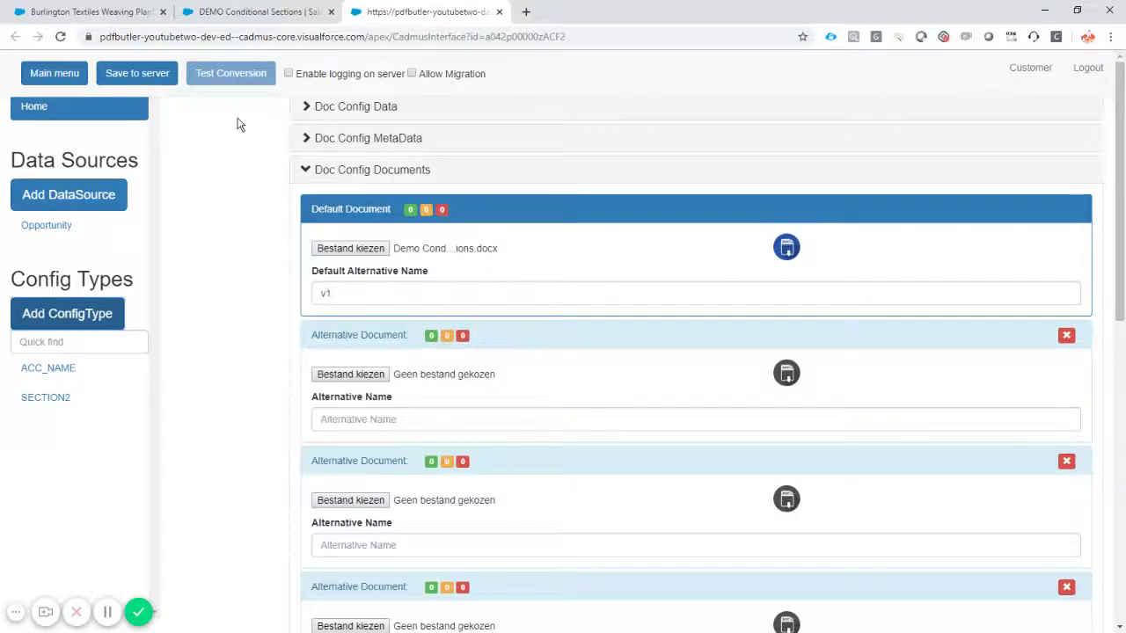
left_click(145, 74)
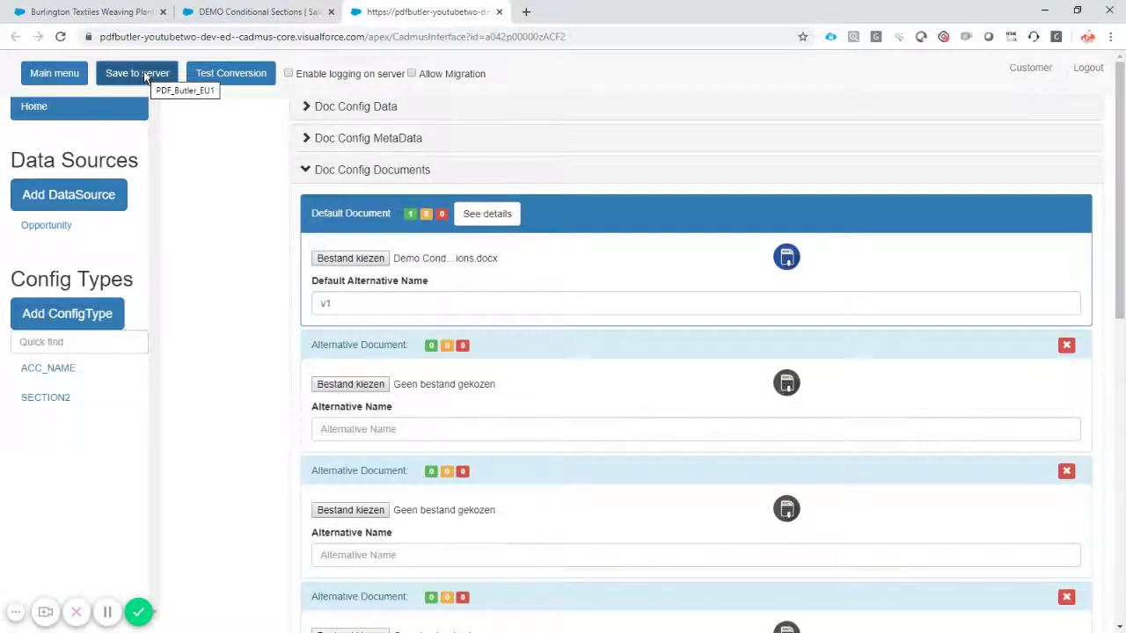
left_click(56, 398)
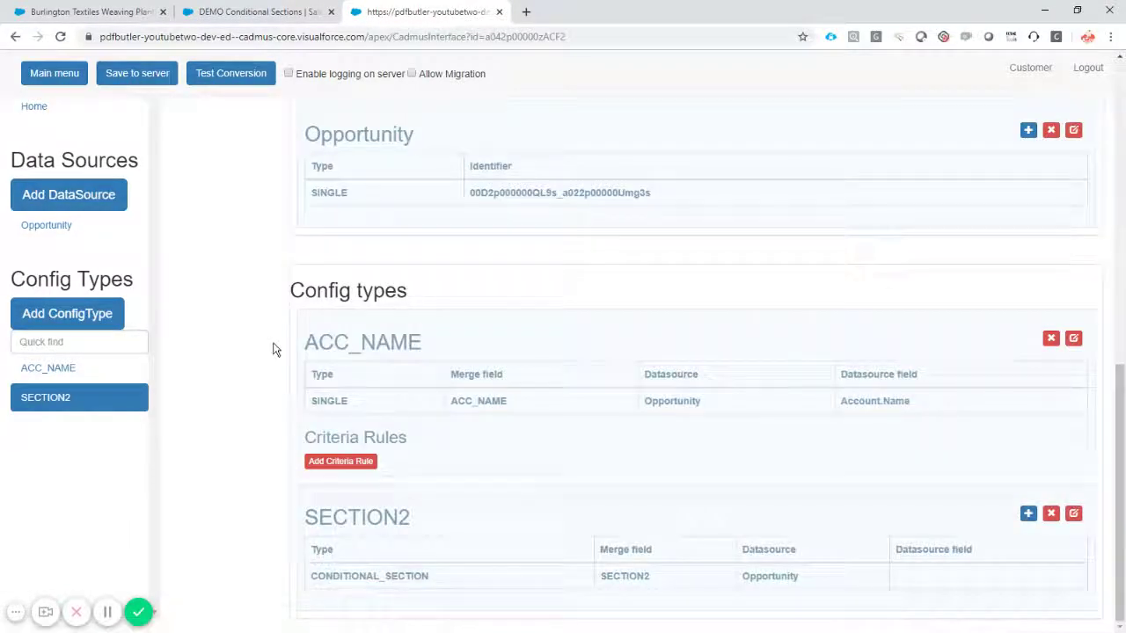
- Grab the ORDER_NUMBER field name from the Word template, discarding the first child attempt
left_click(1029, 515)
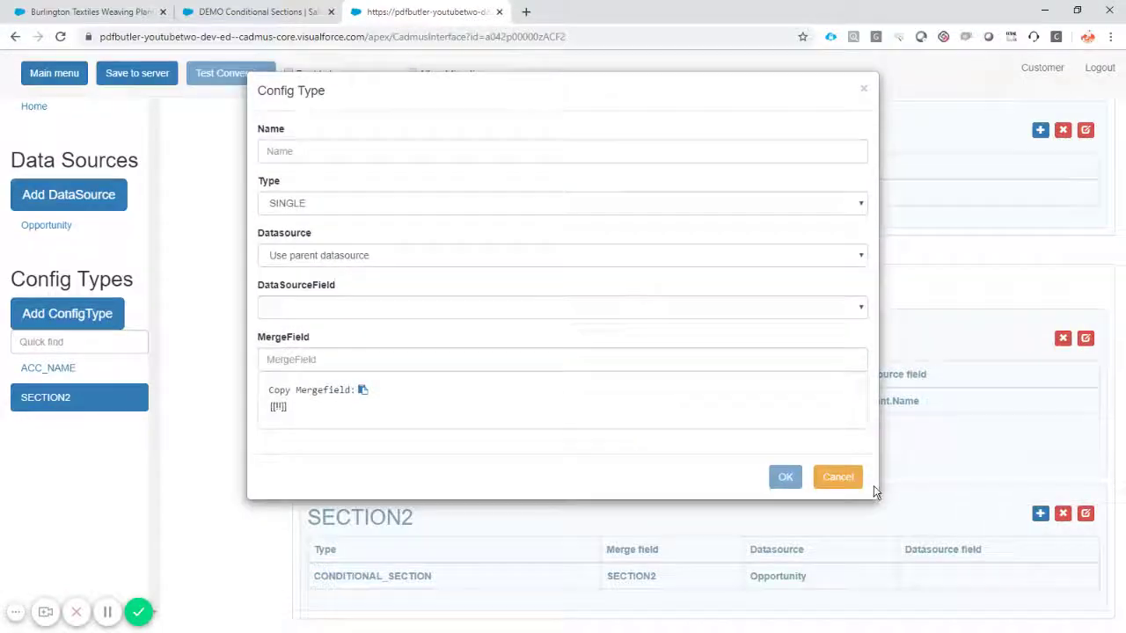
key("alt+Tab")
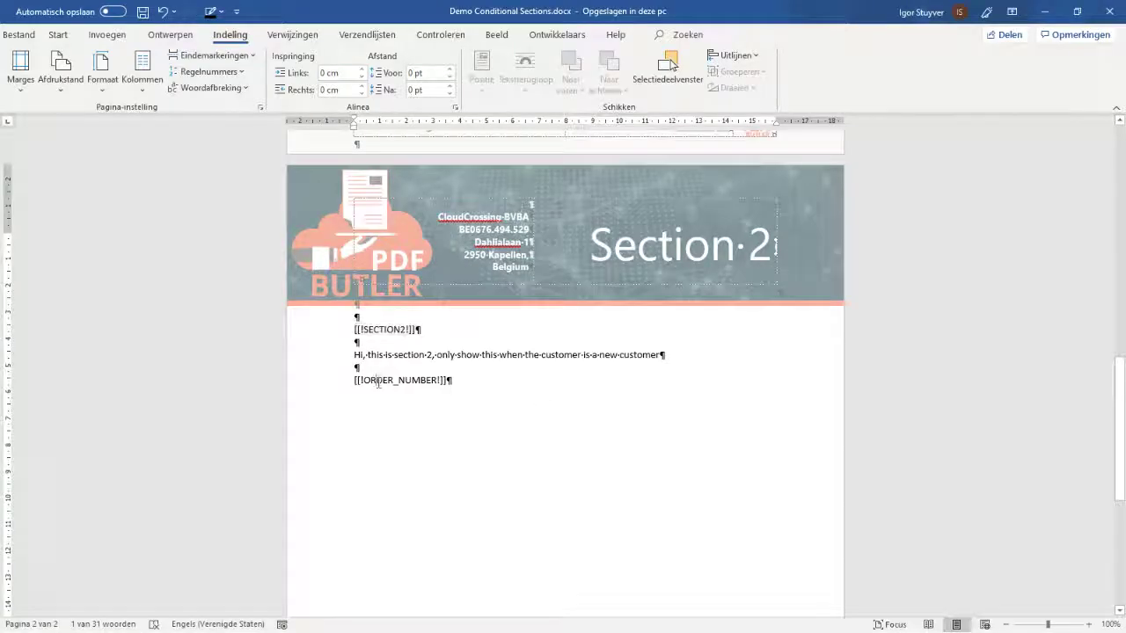
double_click(418, 381)
key("ctrl+c")
key("alt+Tab")
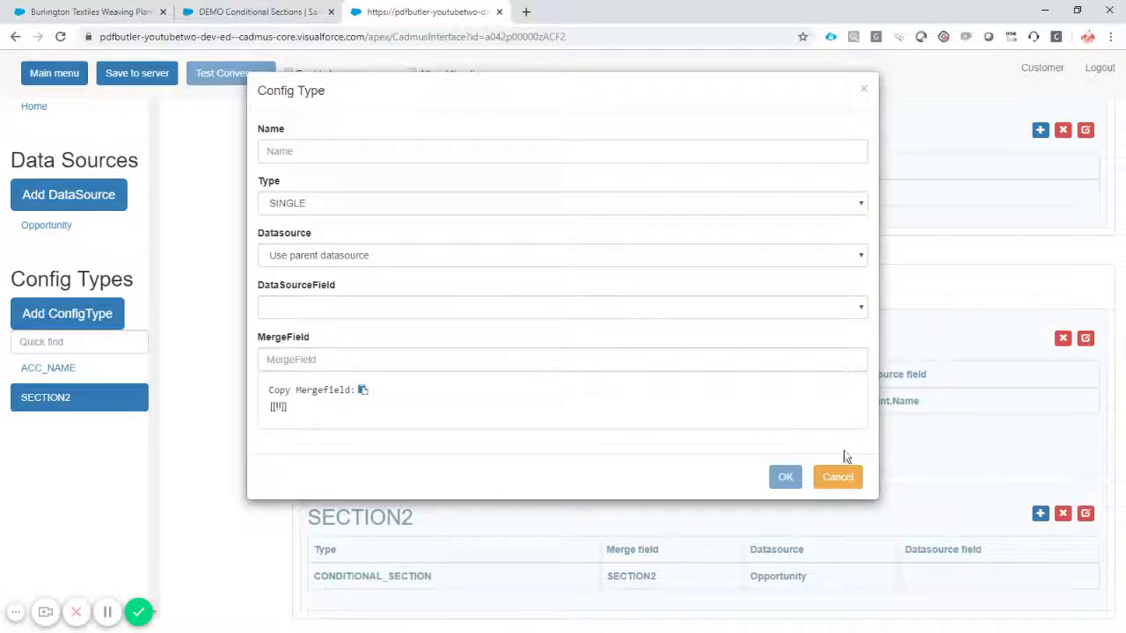
left_click(840, 475)
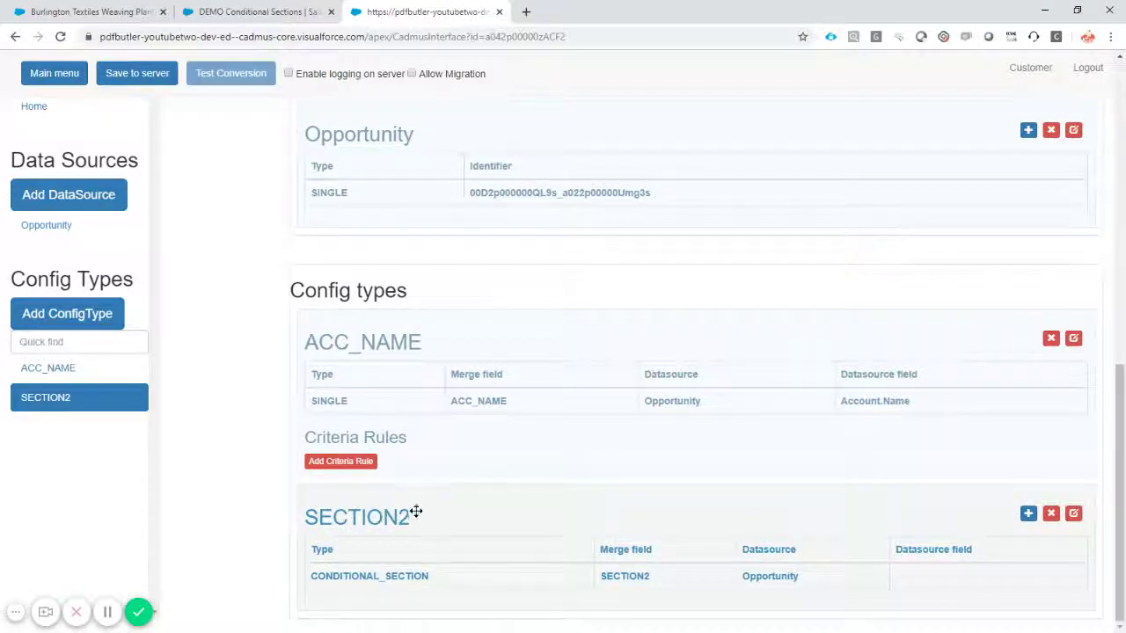
key("alt+Tab")
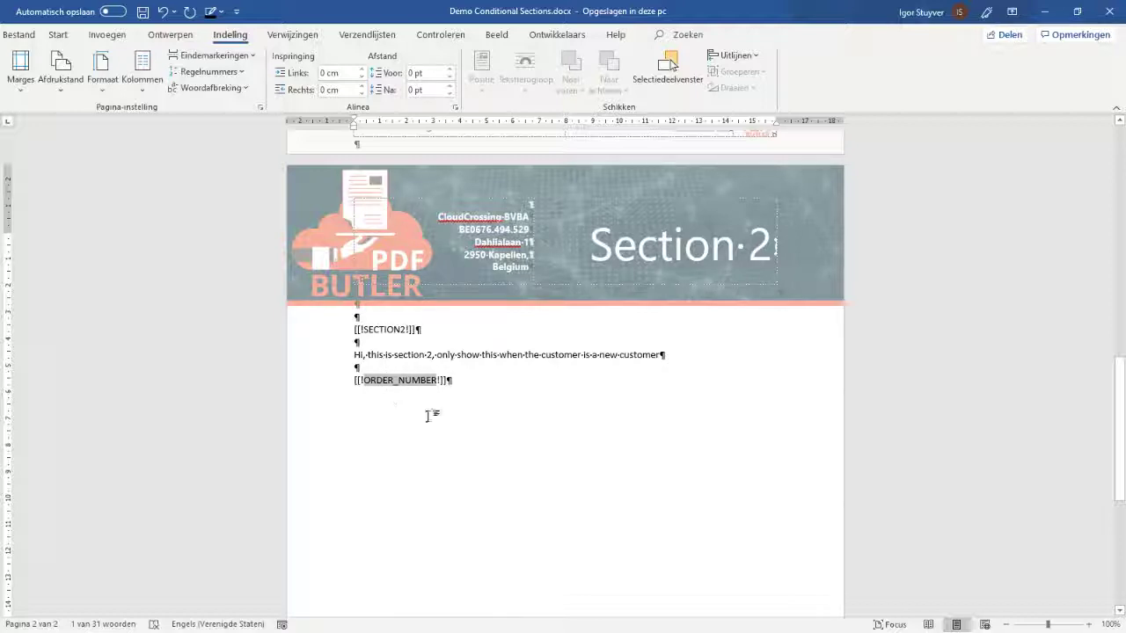
key("alt+Tab")
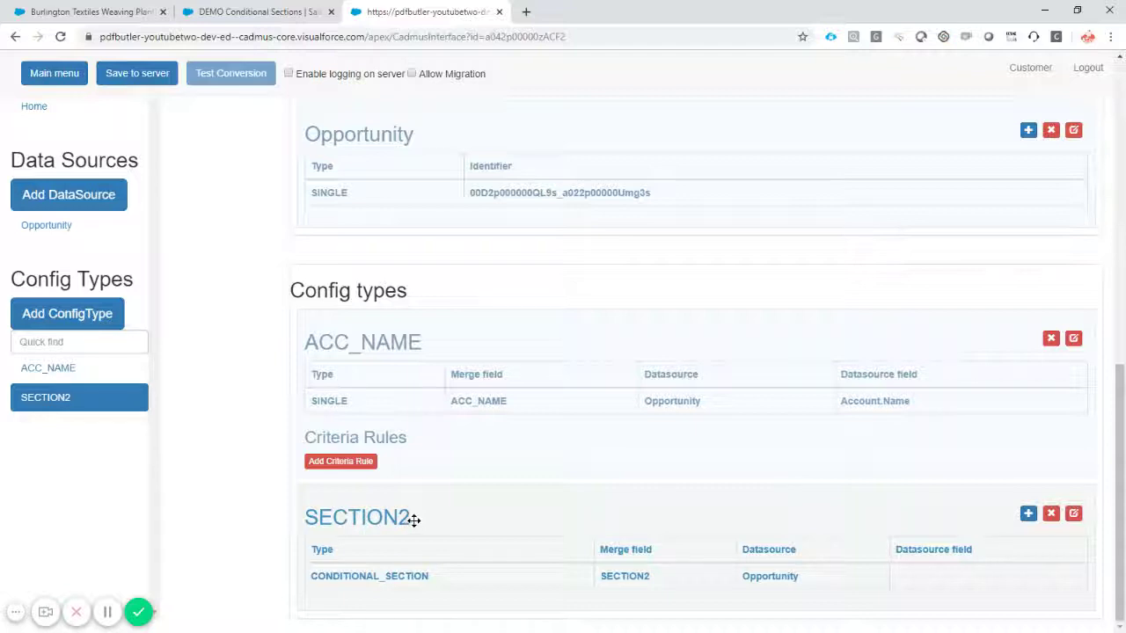
- Add child ORDER_NUMBER under SECTION2 from Opportunity OrderNumber__c, merge field ORDER_NUMBER, and save to server
left_click(1028, 514)
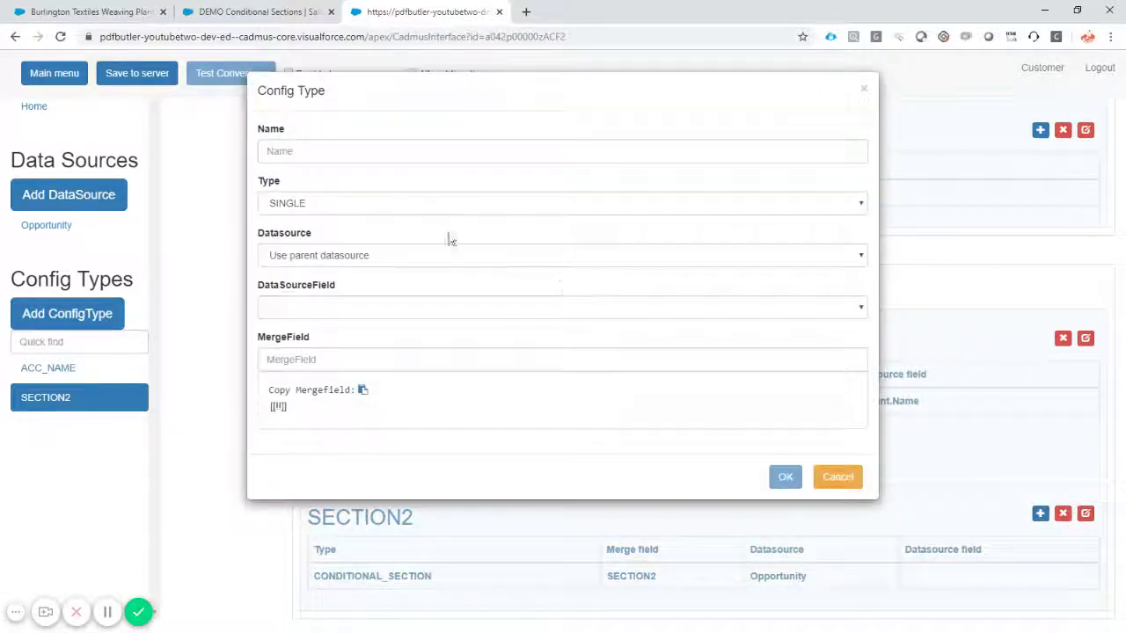
left_click(356, 155)
type("ORDER_NUMBER")
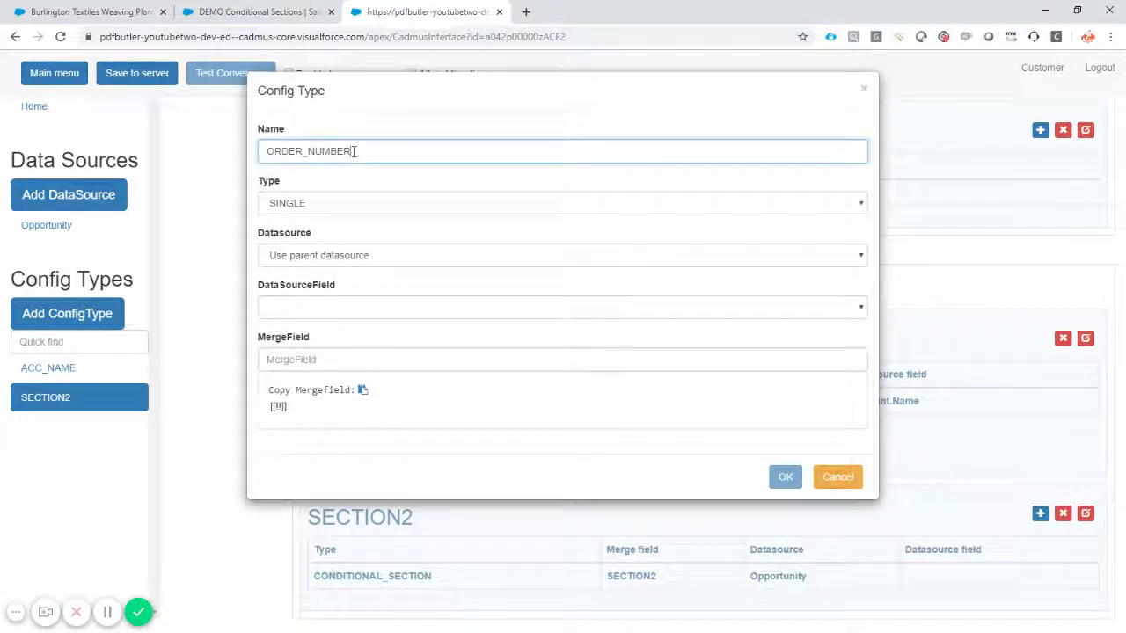
left_click(319, 257)
left_click(327, 310)
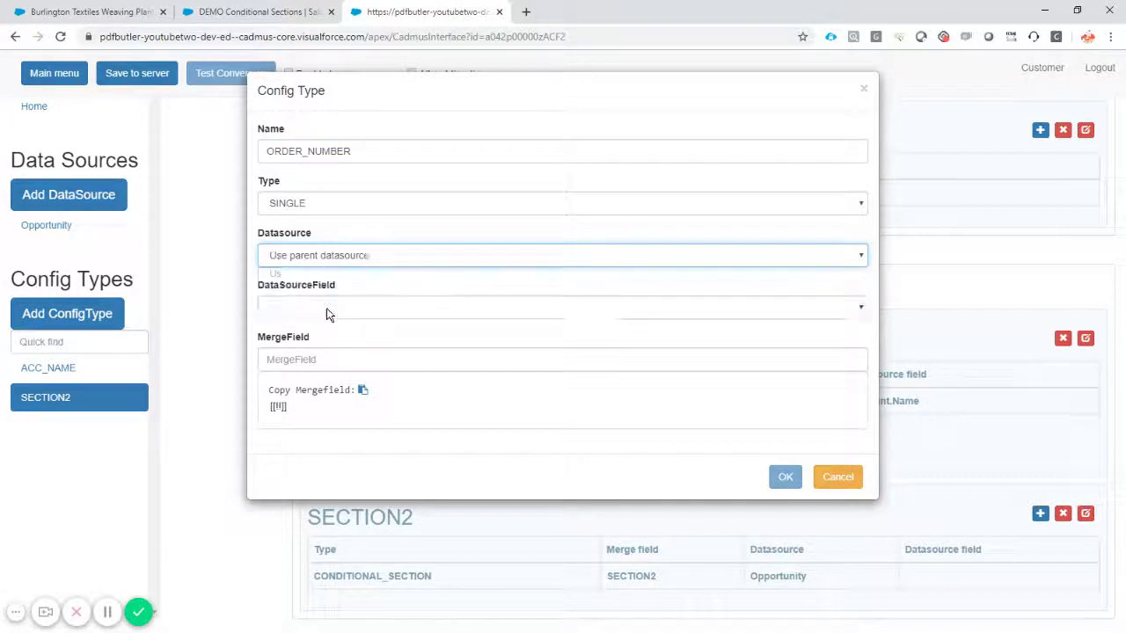
left_click(334, 308)
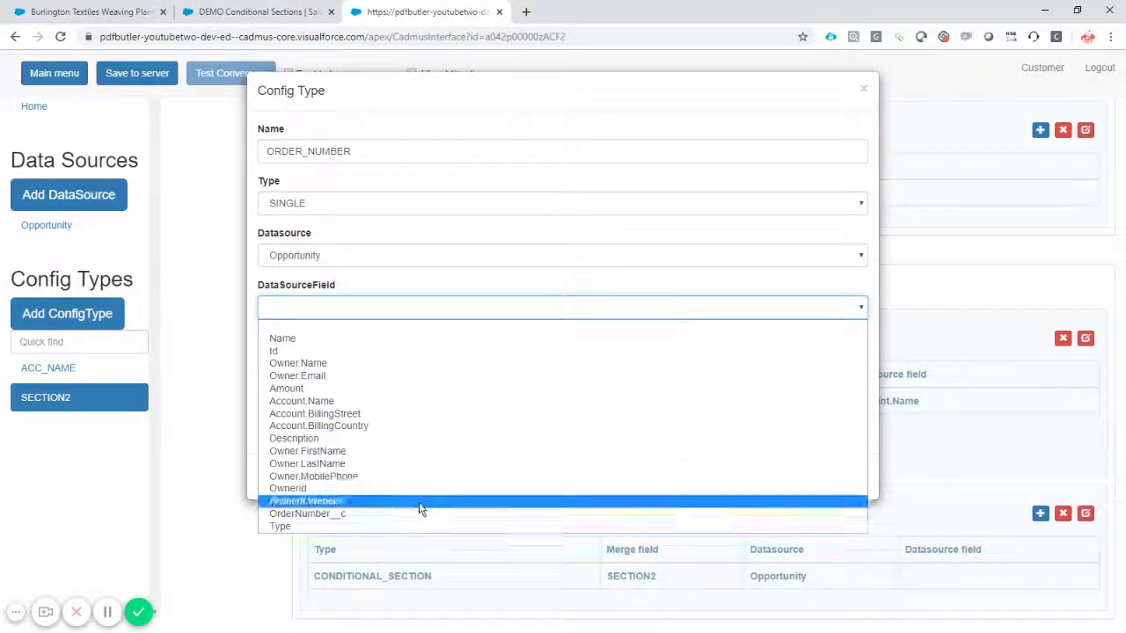
left_click(421, 512)
left_click(345, 361)
key("ctrl+v")
left_click(785, 527)
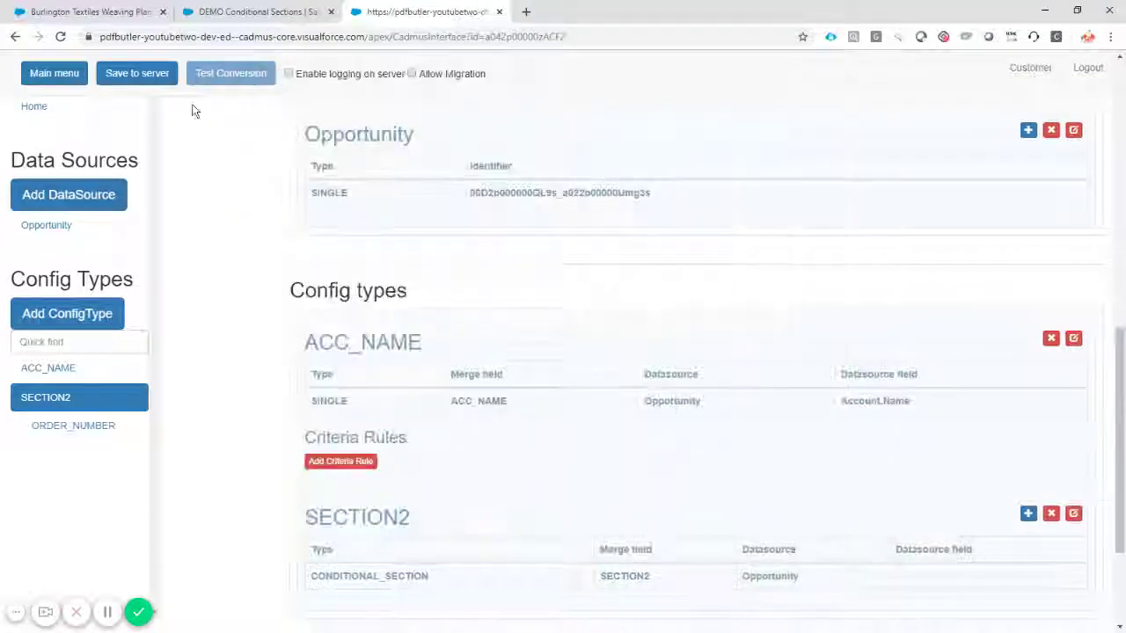
left_click(148, 78)
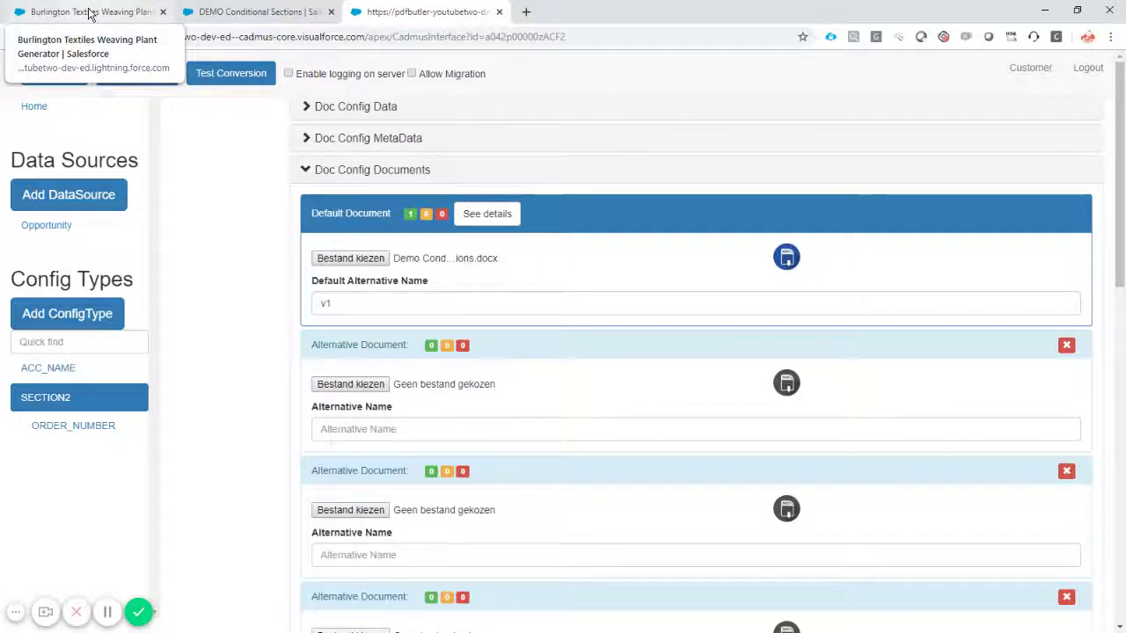
- Return to the Burlington Textiles Weaving Plant Generator opportunity and find the DEMO Conditional Sections template
left_click(89, 12)
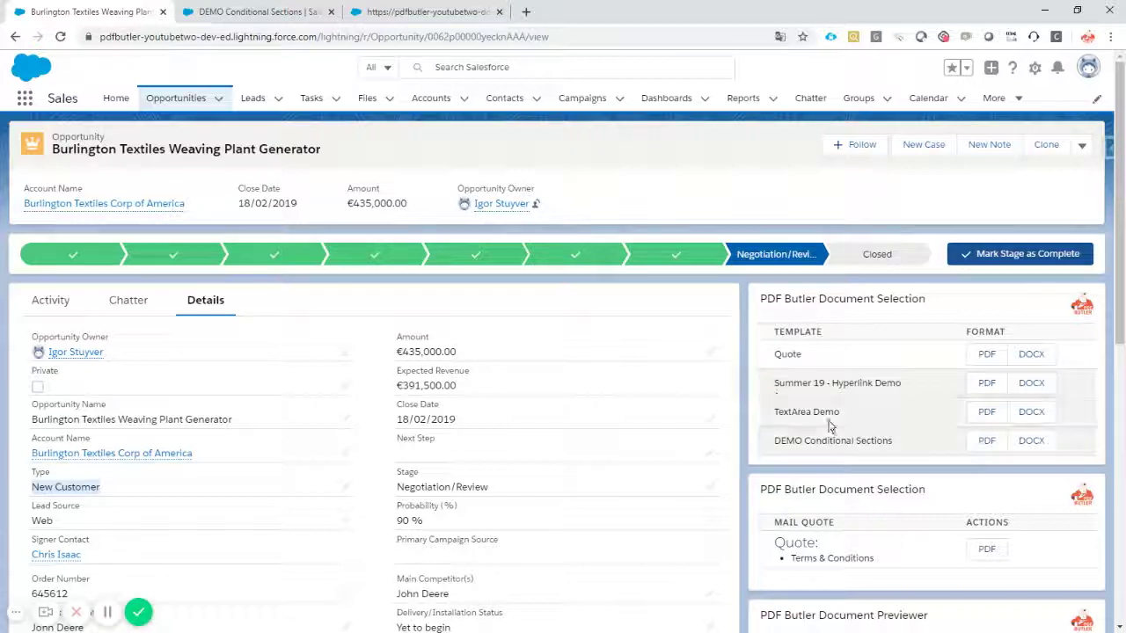
left_click_drag(774, 441, 894, 449)
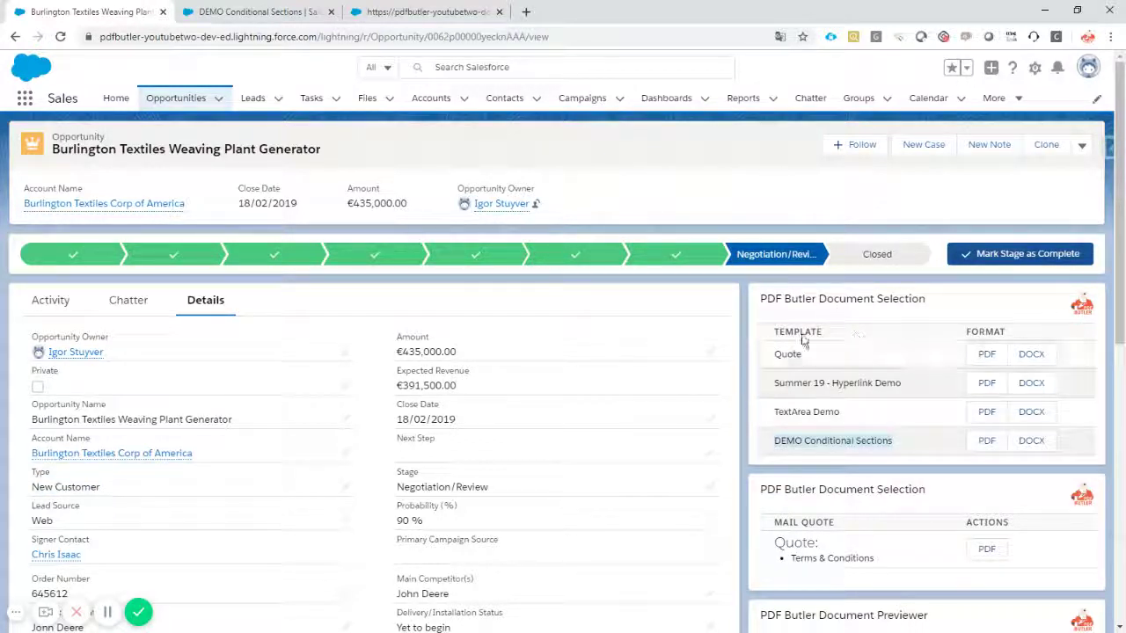
left_click(1037, 70)
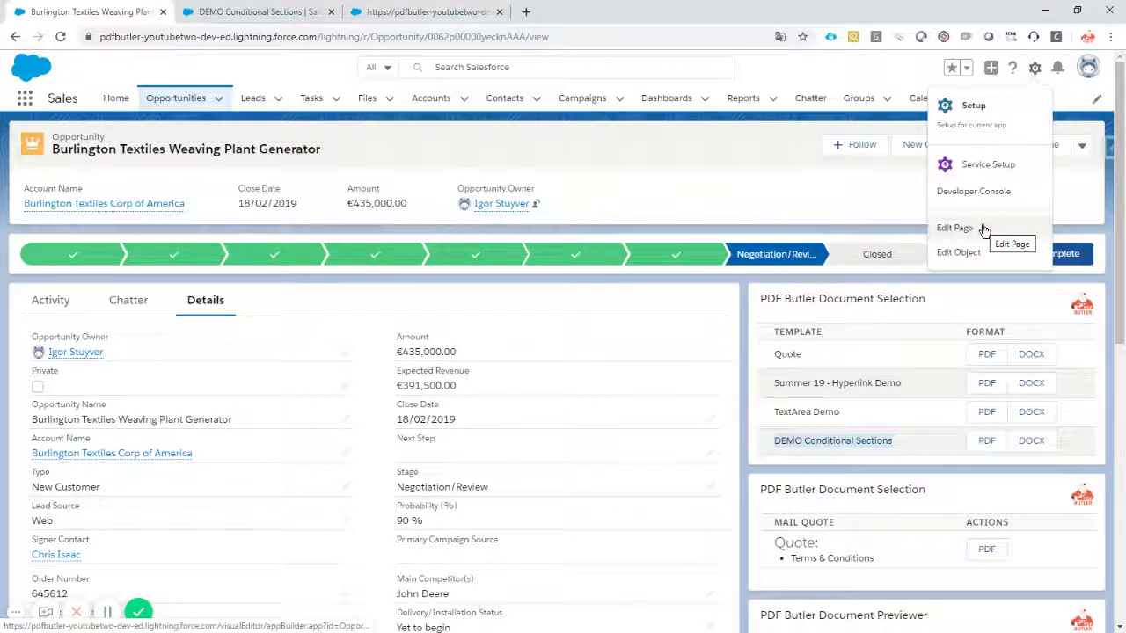
left_click(836, 457)
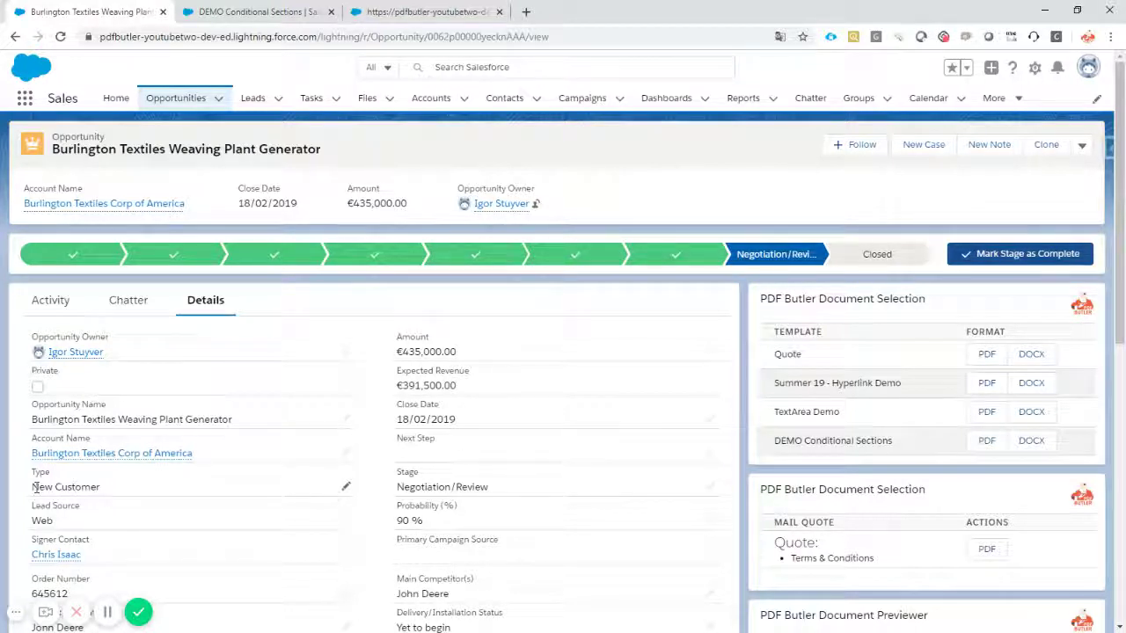
left_click(987, 444)
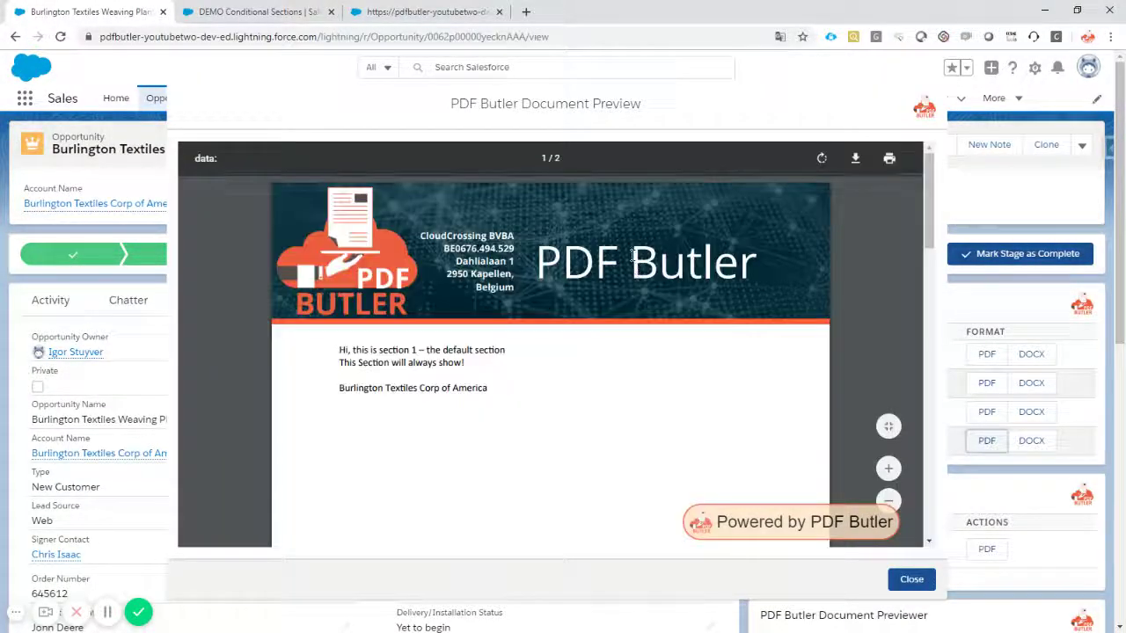
scroll(631, 255, "down", 10)
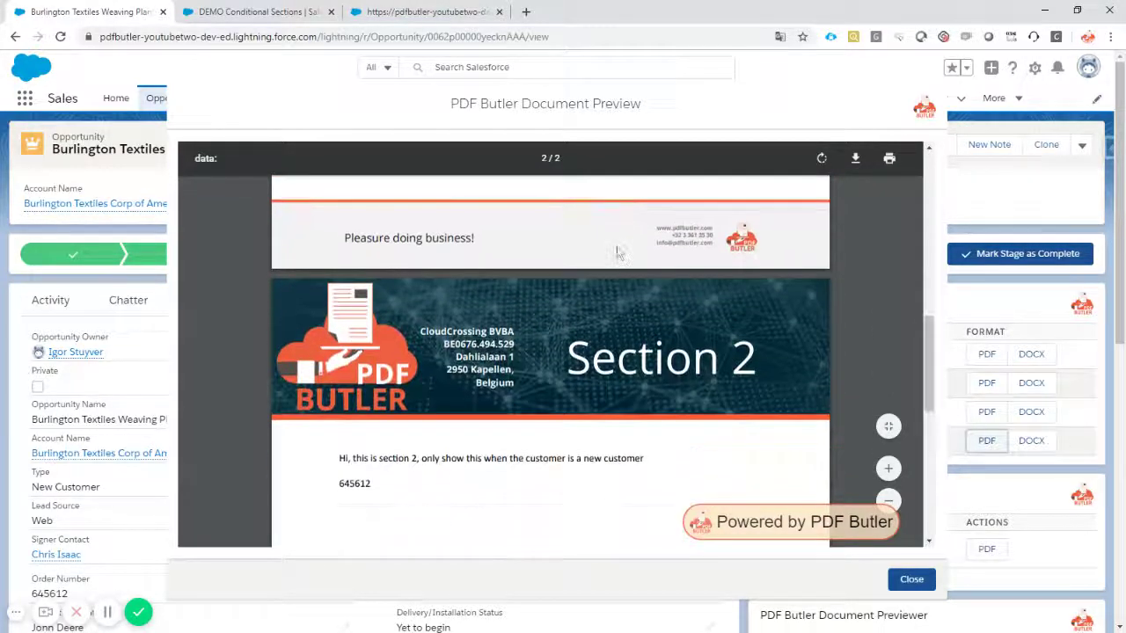
scroll(615, 253, "down", 2)
scroll(646, 290, "up", 3)
scroll(645, 290, "up", 5)
scroll(494, 300, "down", 3)
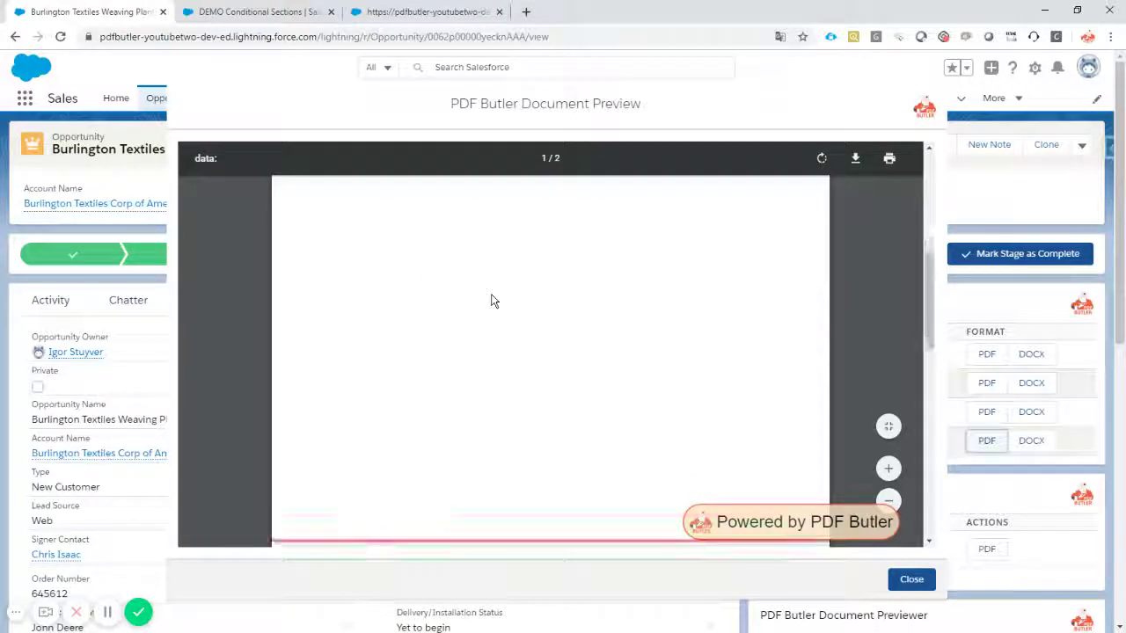
scroll(493, 301, "down", 5)
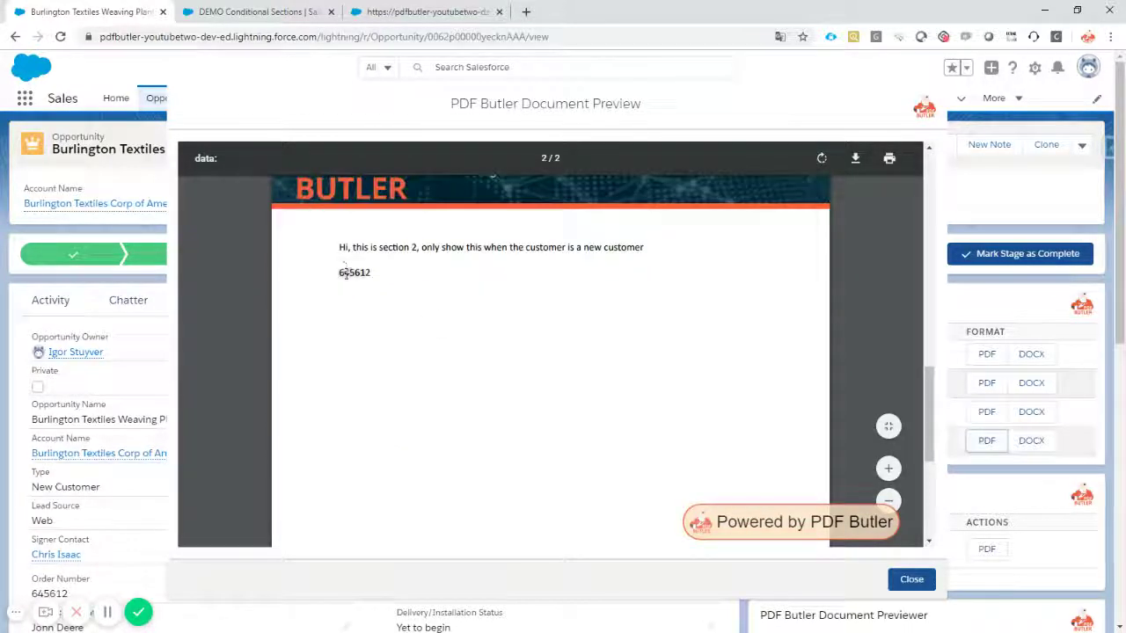
double_click(348, 275)
scroll(444, 295, "up", 3)
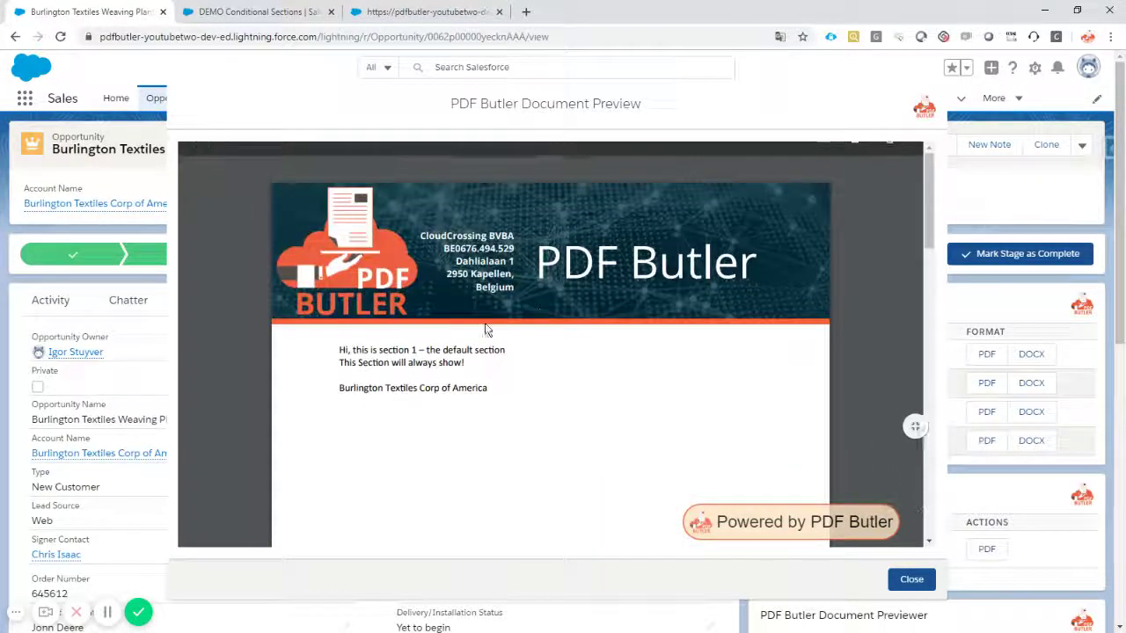
left_click_drag(341, 388, 491, 388)
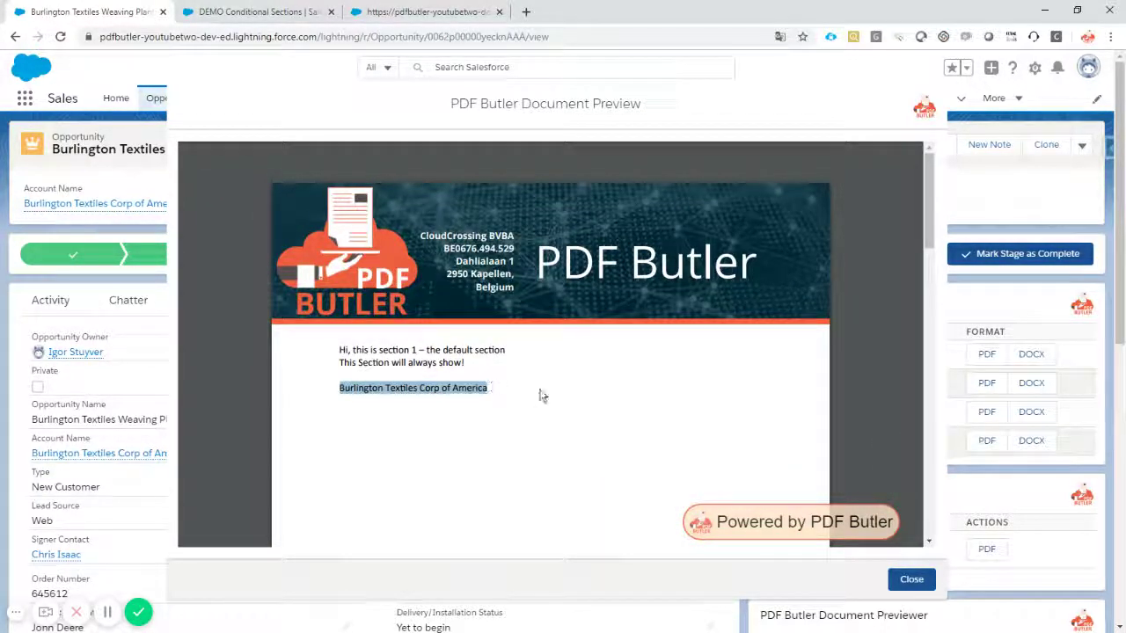
left_click(915, 580)
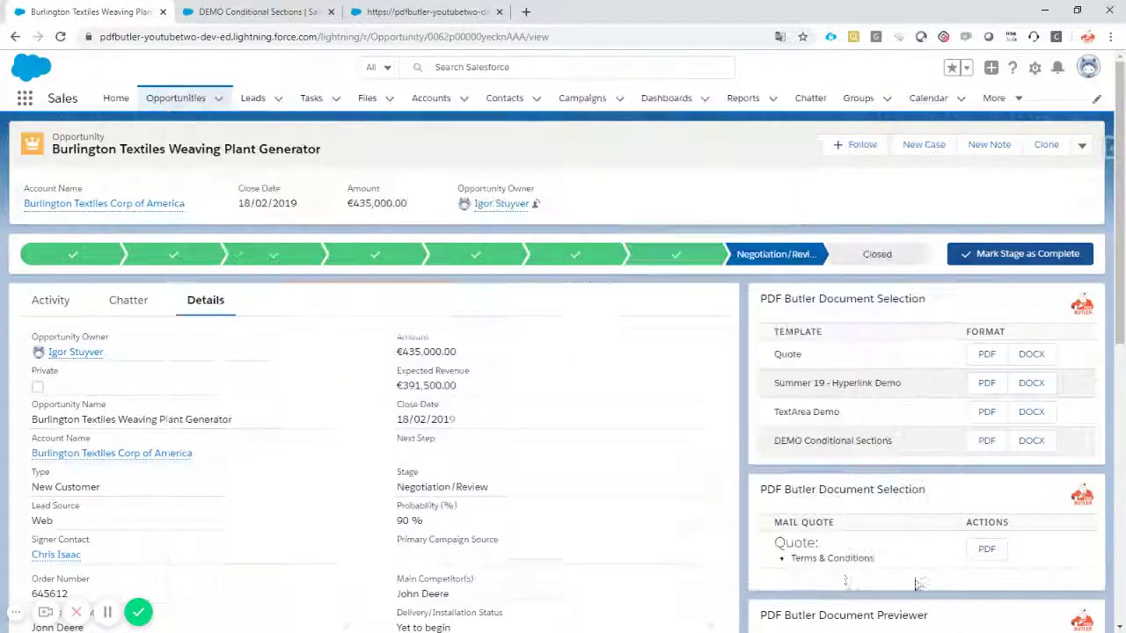
- Change the opportunity's Type to Existing Customer - Upgrade and save it
left_click(349, 490)
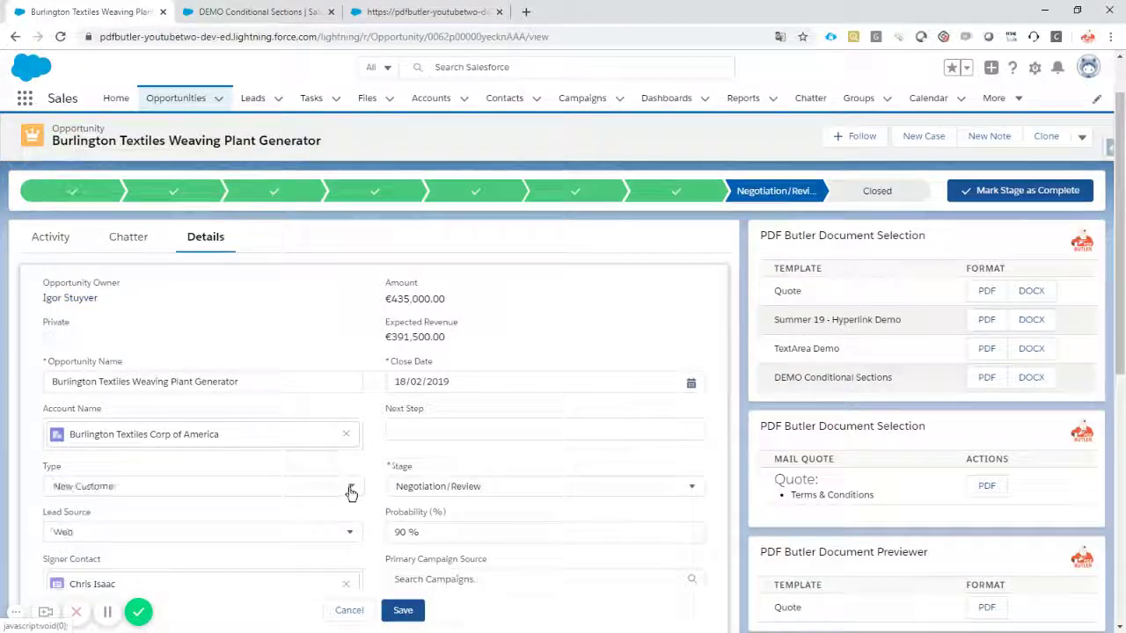
left_click(324, 490)
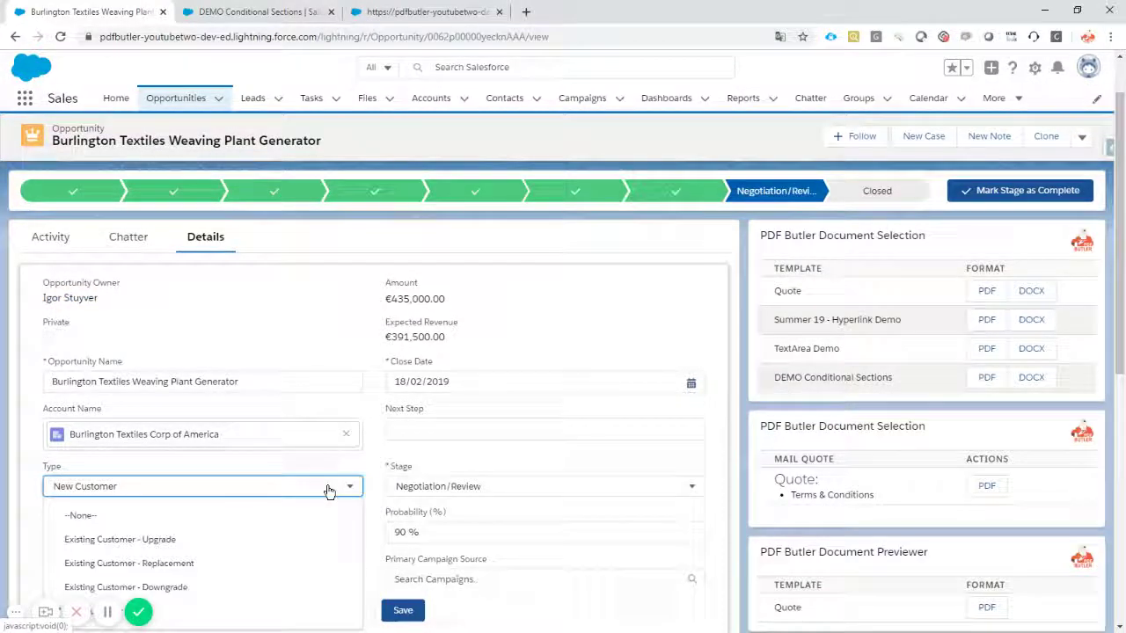
left_click(174, 540)
left_click(400, 610)
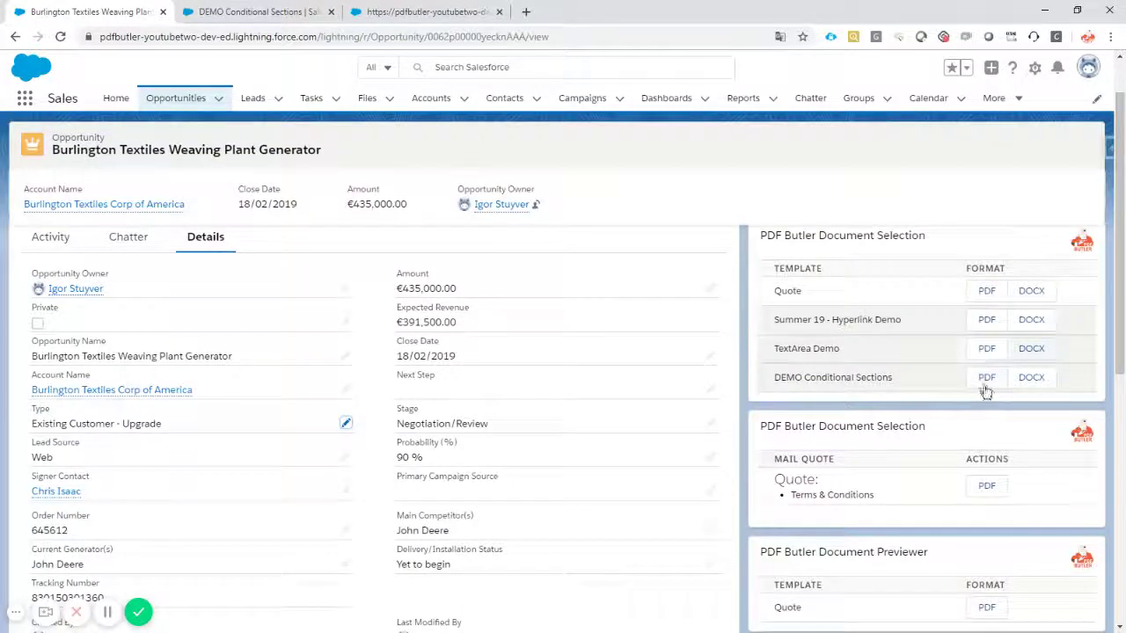
- Regenerate the DEMO Conditional Sections PDF, check it has no Section 2, and close the preview
left_click(986, 377)
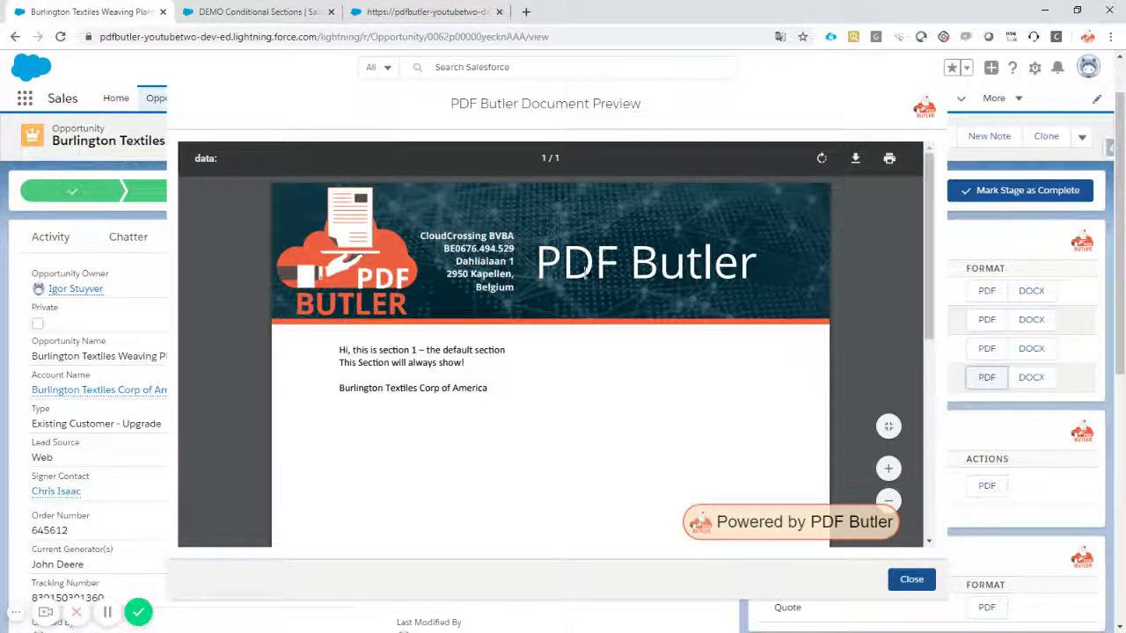
left_click_drag(339, 389, 545, 373)
scroll(545, 373, "down", 2)
scroll(544, 369, "down", 3)
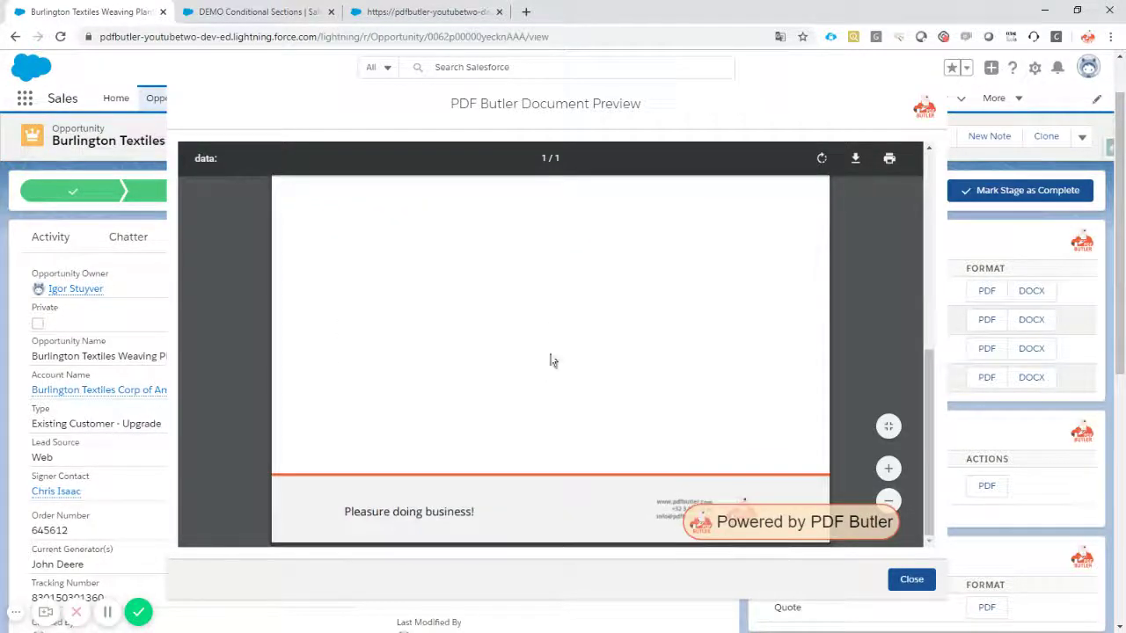
scroll(651, 348, "up", 2)
scroll(651, 349, "up", 3)
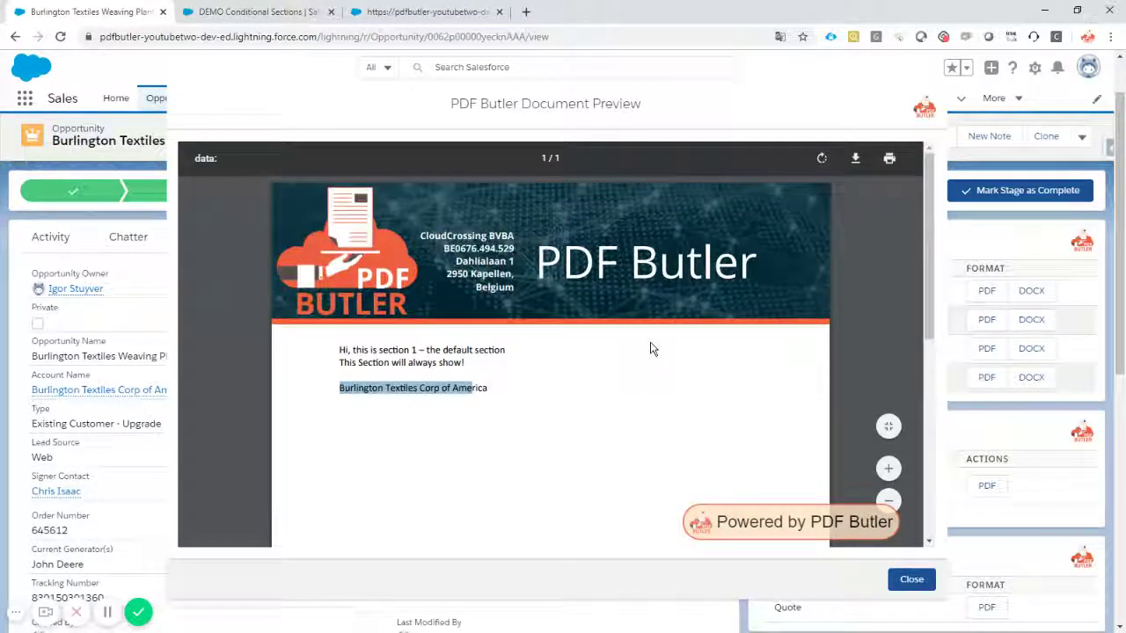
scroll(639, 387, "down", 4)
scroll(639, 380, "down", 1)
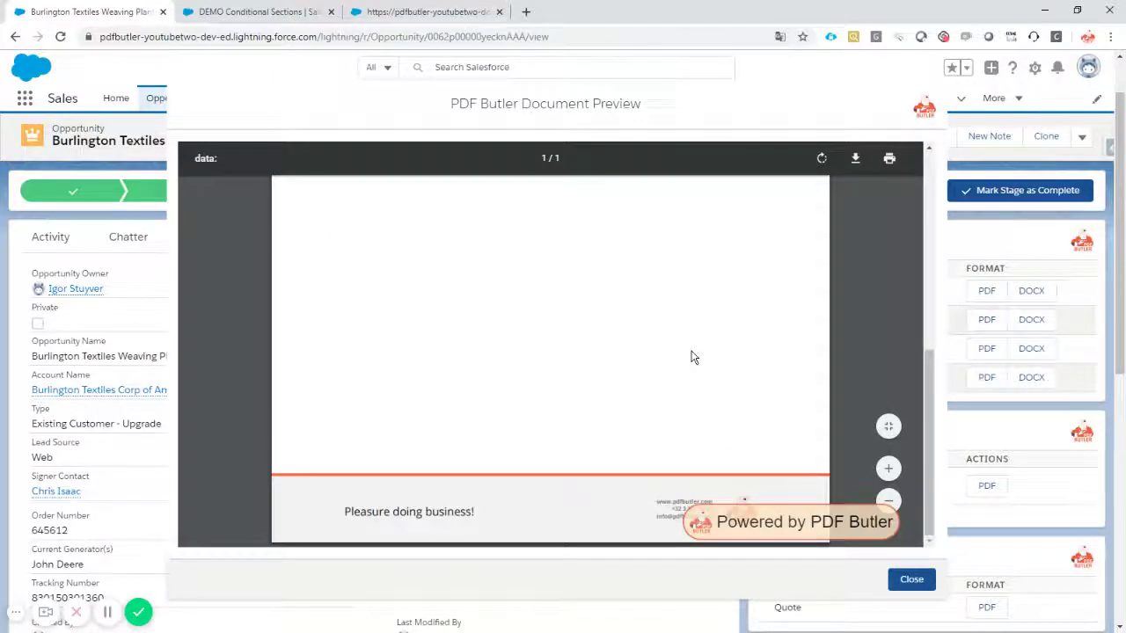
scroll(691, 357, "up", 5)
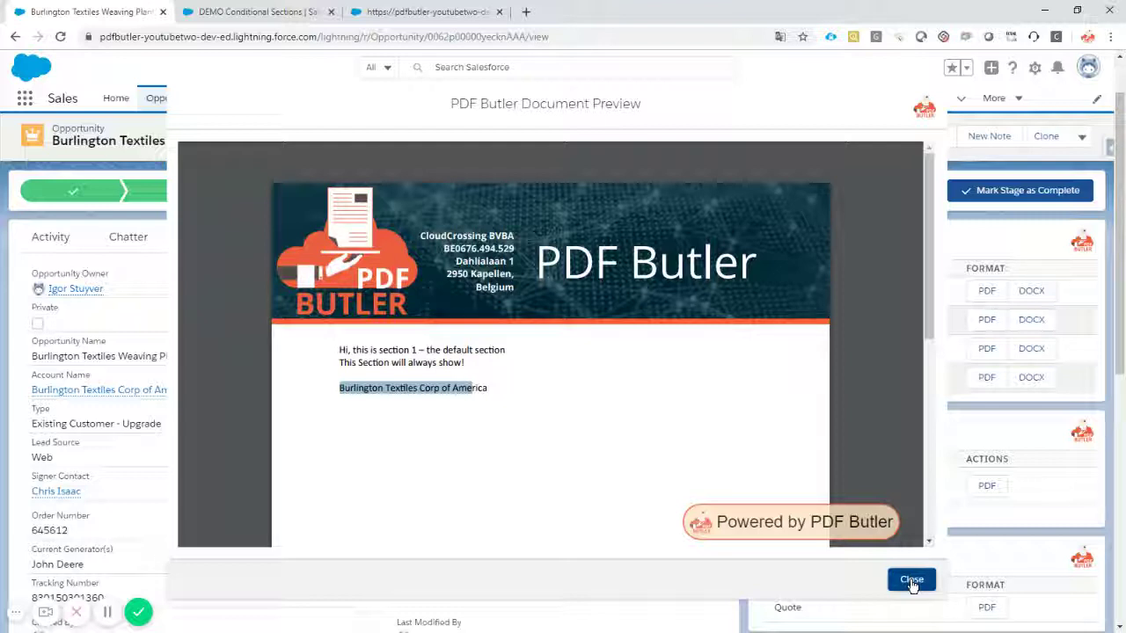
left_click(912, 582)
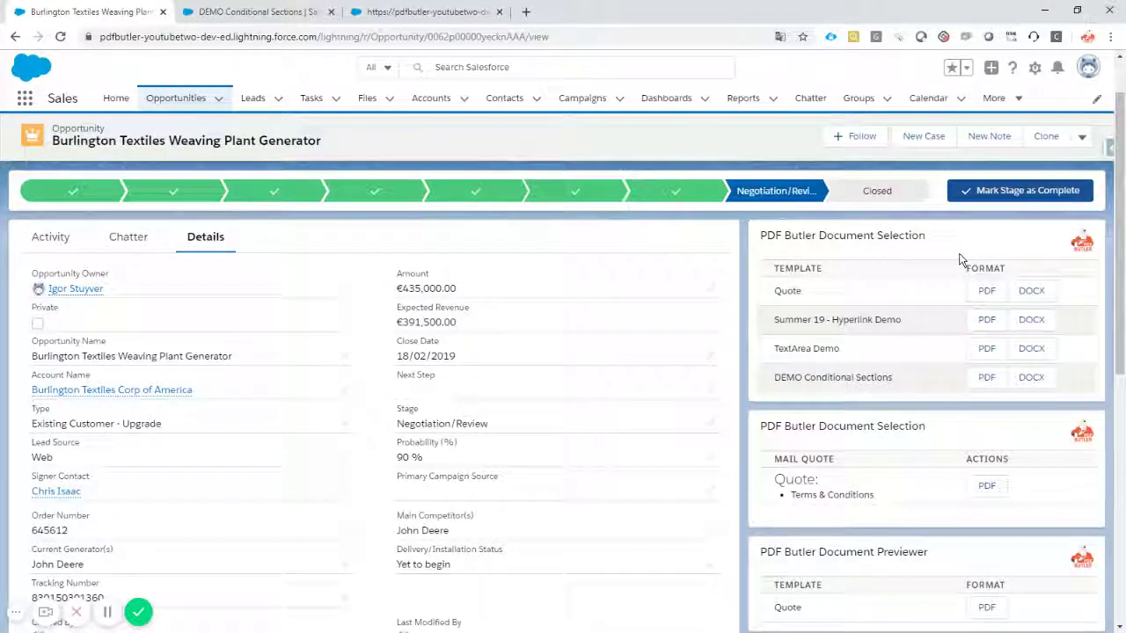